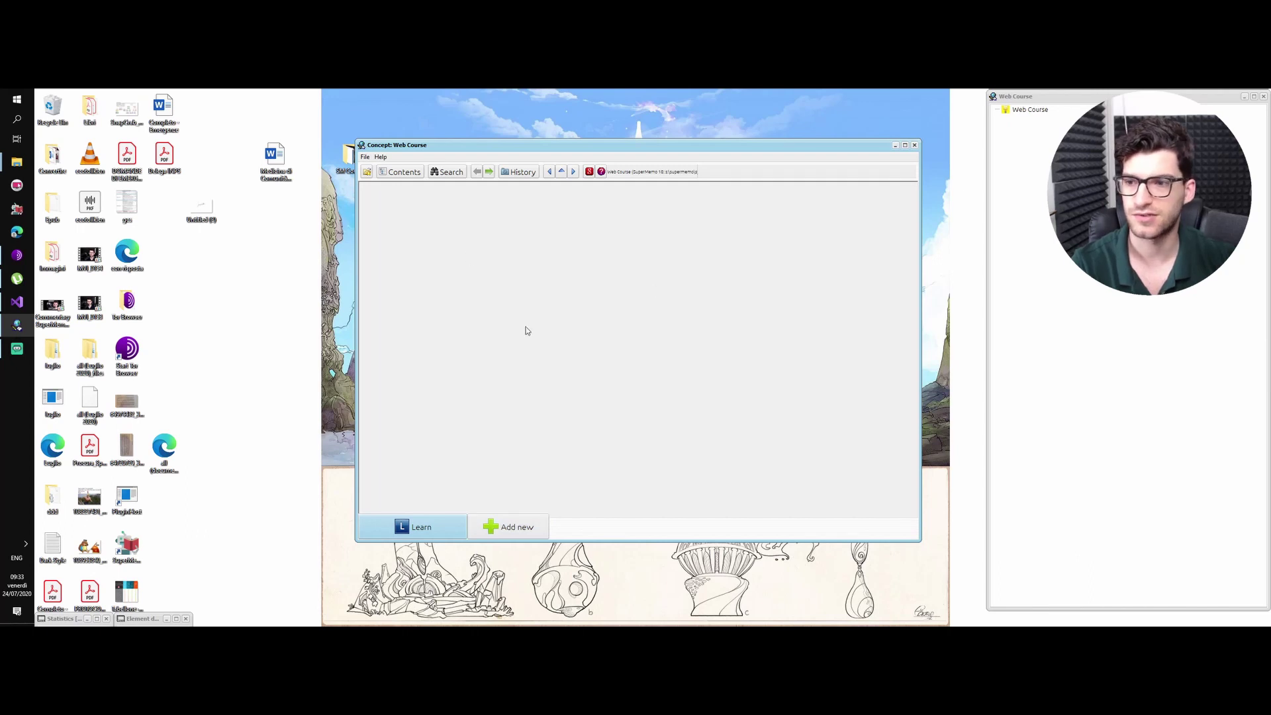
Step: Create a new topic under the Web Course concept containing "My First Topic" in bold
{"action": "left_click", "coordinate": [400, 171]}
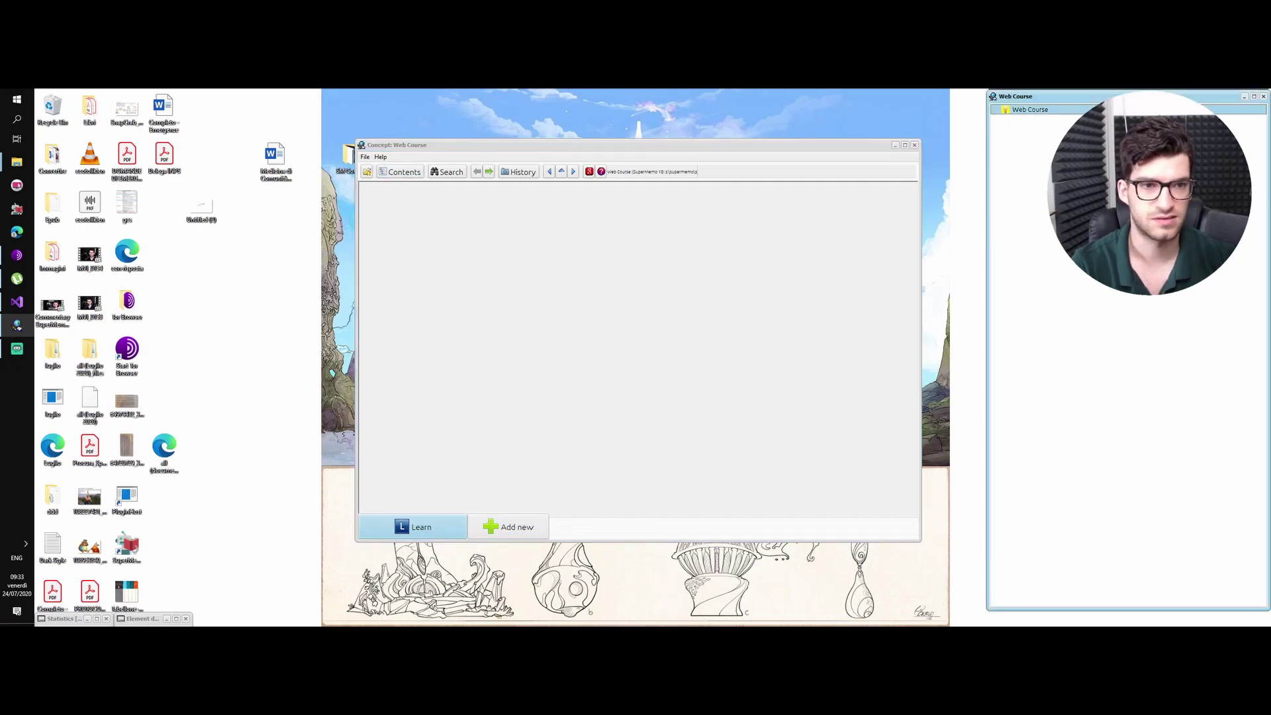
{"action": "left_click", "coordinate": [1031, 113]}
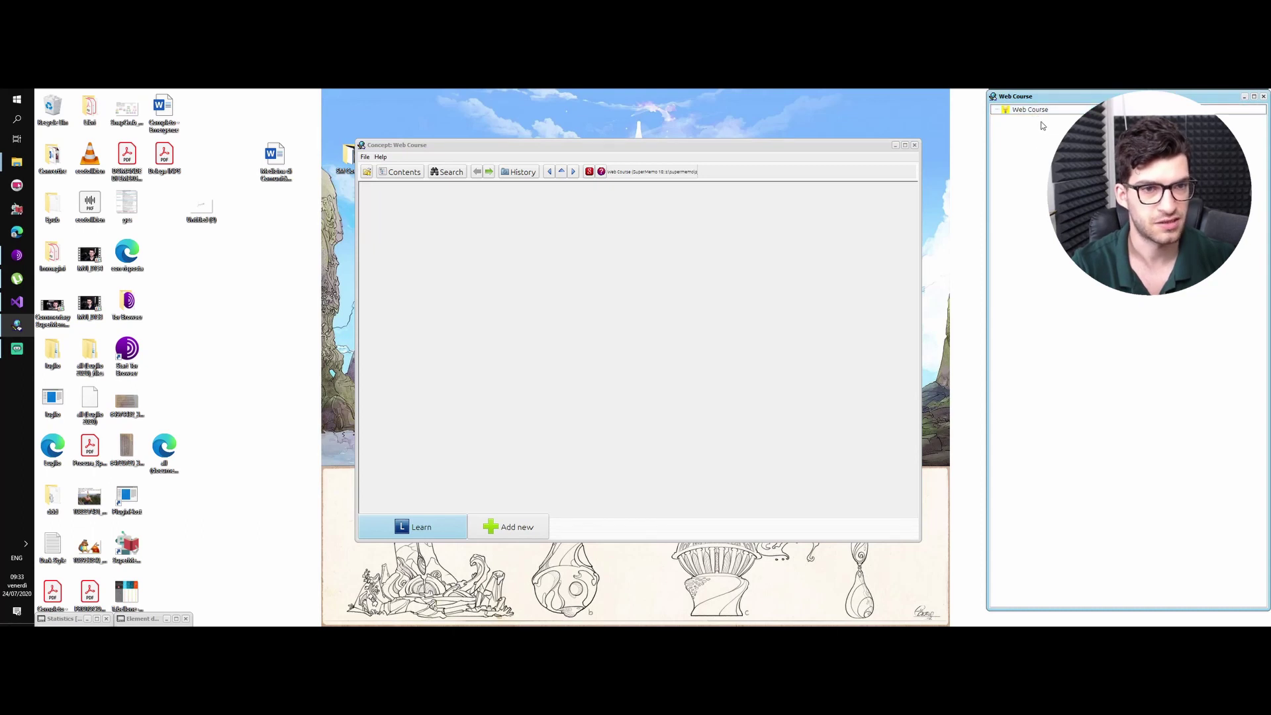
{"action": "left_click", "coordinate": [1039, 112]}
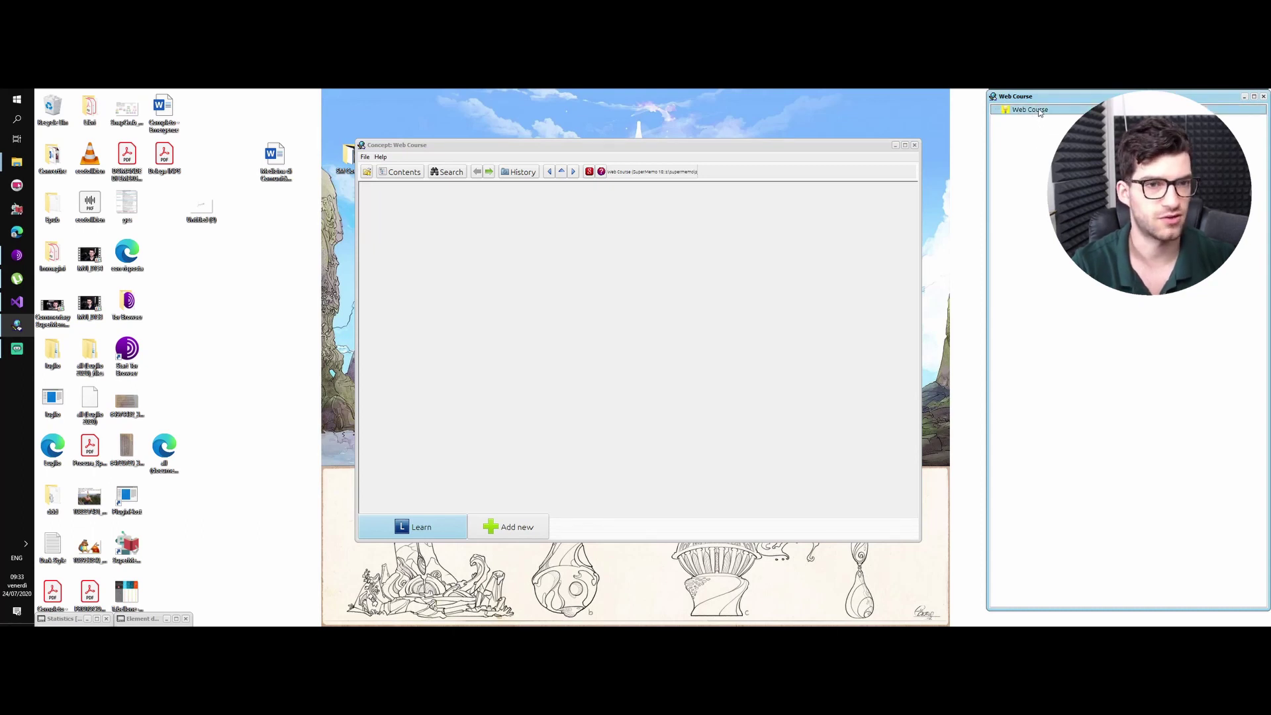
{"action": "right_click", "coordinate": [1044, 110]}
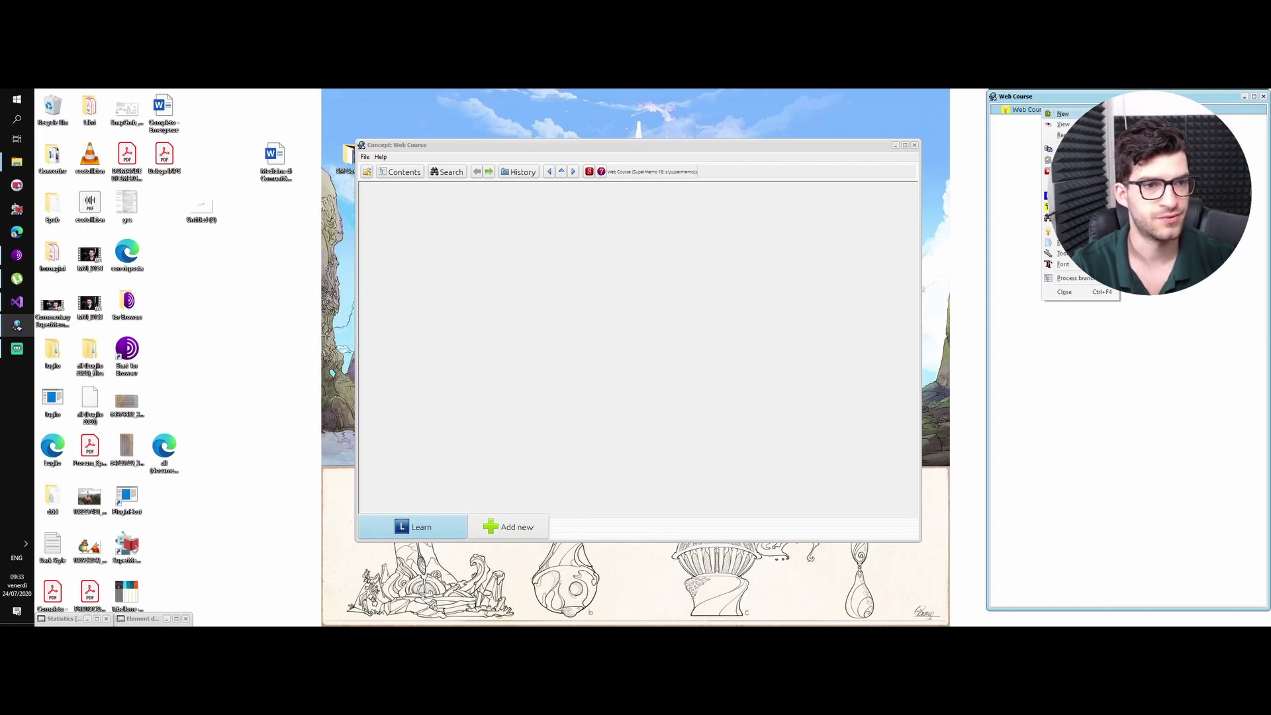
{"action": "left_click", "coordinate": [1049, 113]}
{"action": "left_click", "coordinate": [792, 246]}
{"action": "type", "text": "My "}
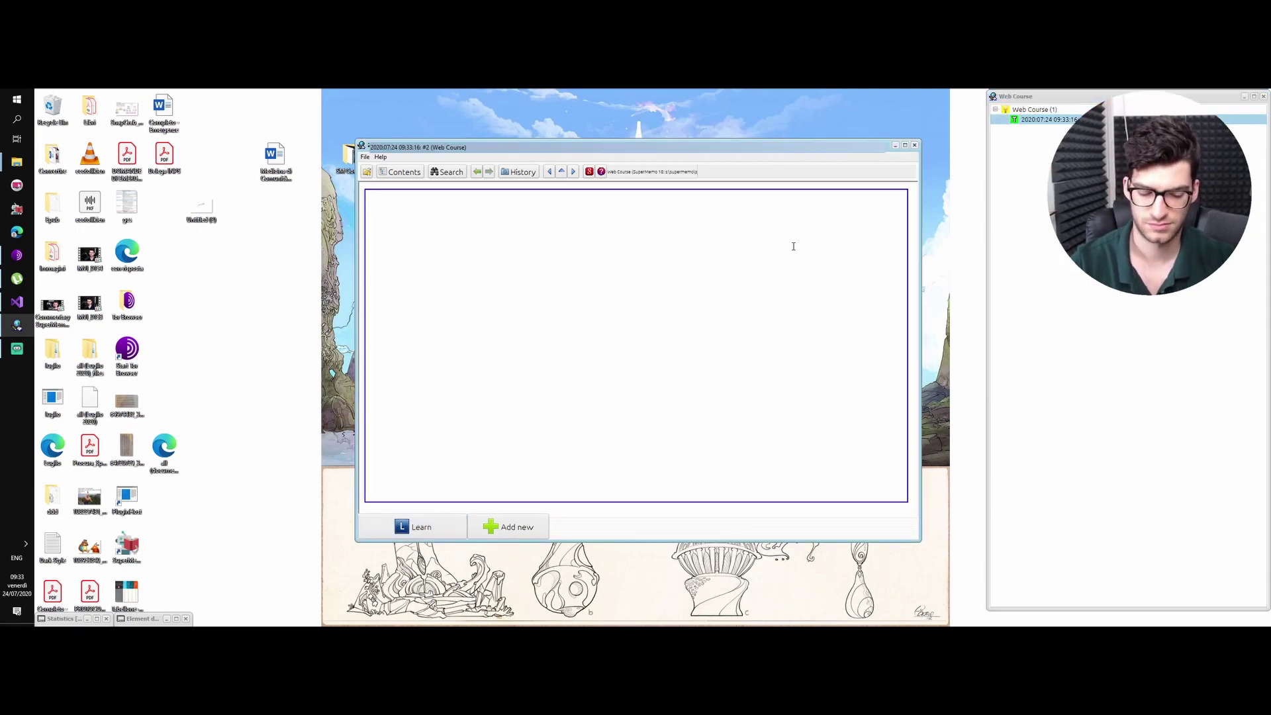
{"action": "type", "text": "First Topic"}
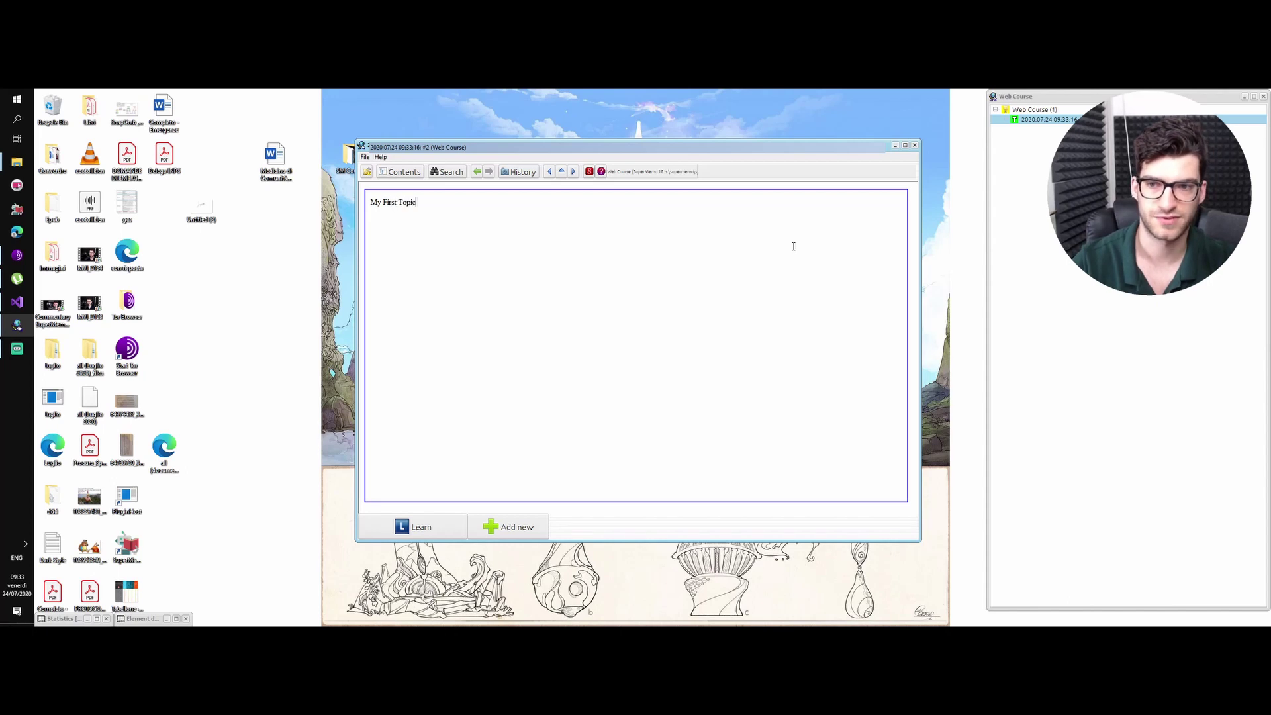
{"action": "key", "text": "ctrl+a"}
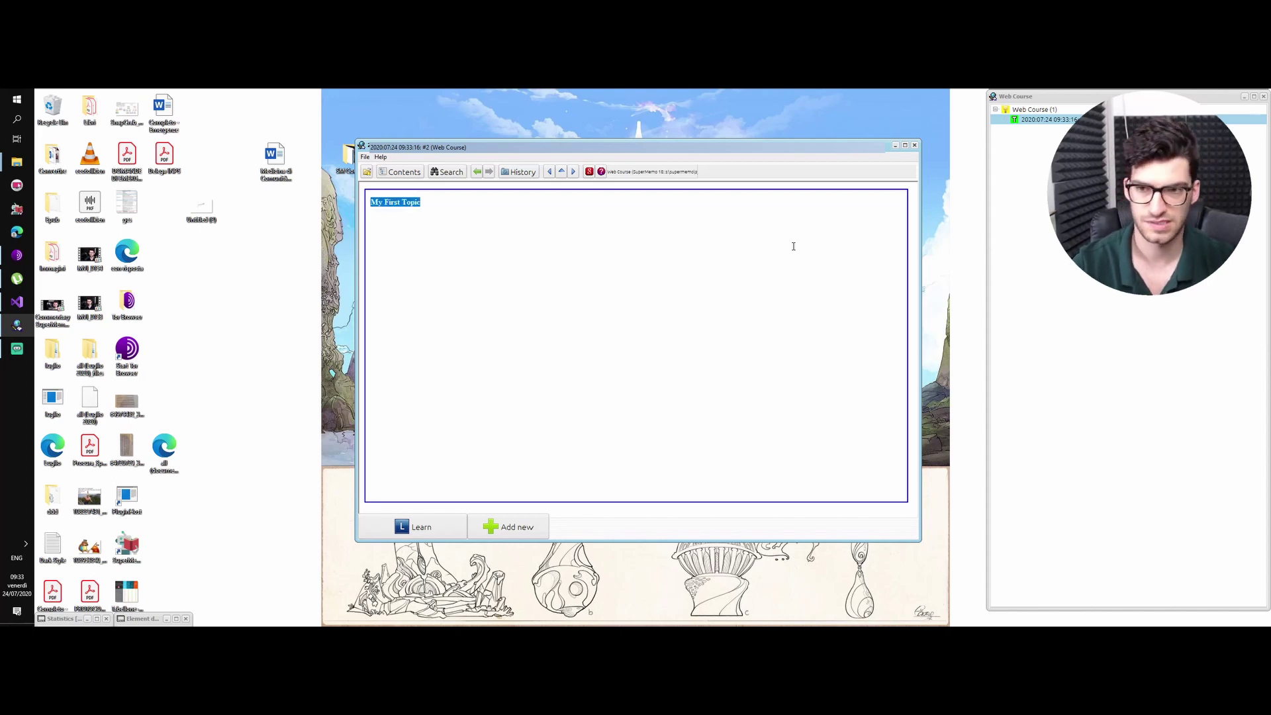
{"action": "left_click", "coordinate": [793, 246]}
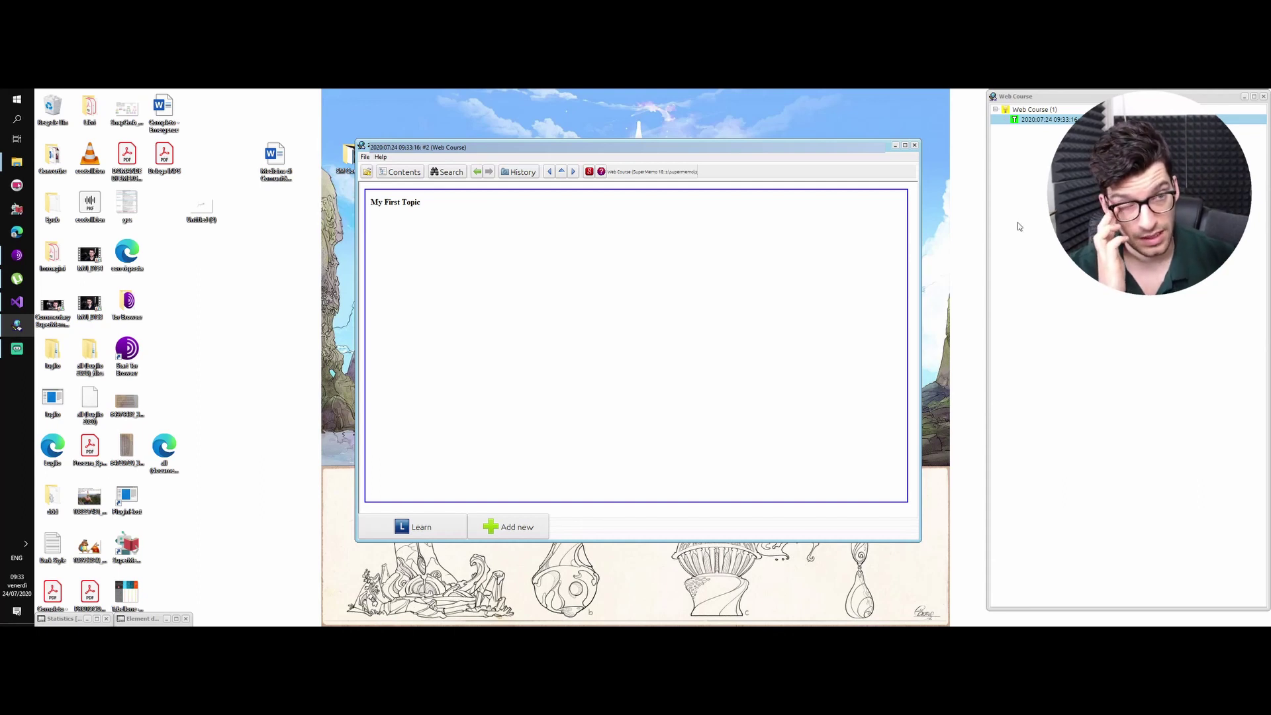
Step: Add an item under My First Topic with the question "What is this?" and the answer "Our first Item!", and return to the topic
{"action": "left_click", "coordinate": [1052, 120]}
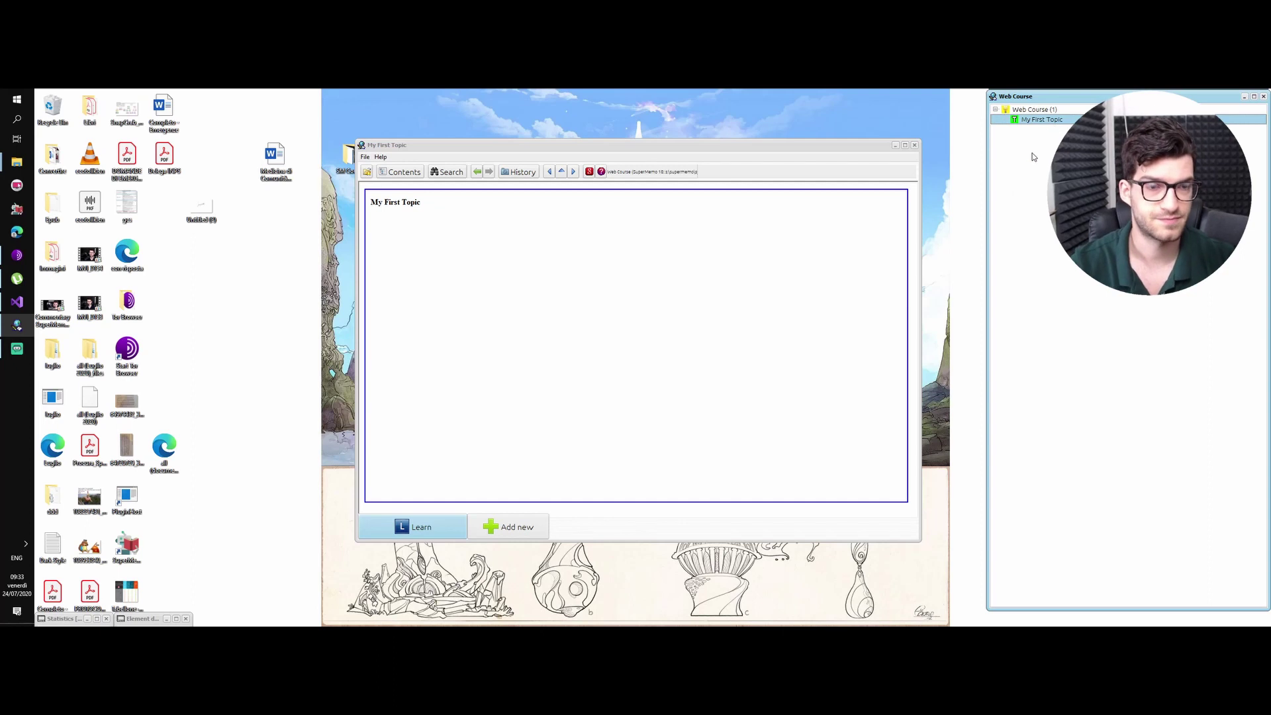
{"action": "right_click", "coordinate": [1051, 122]}
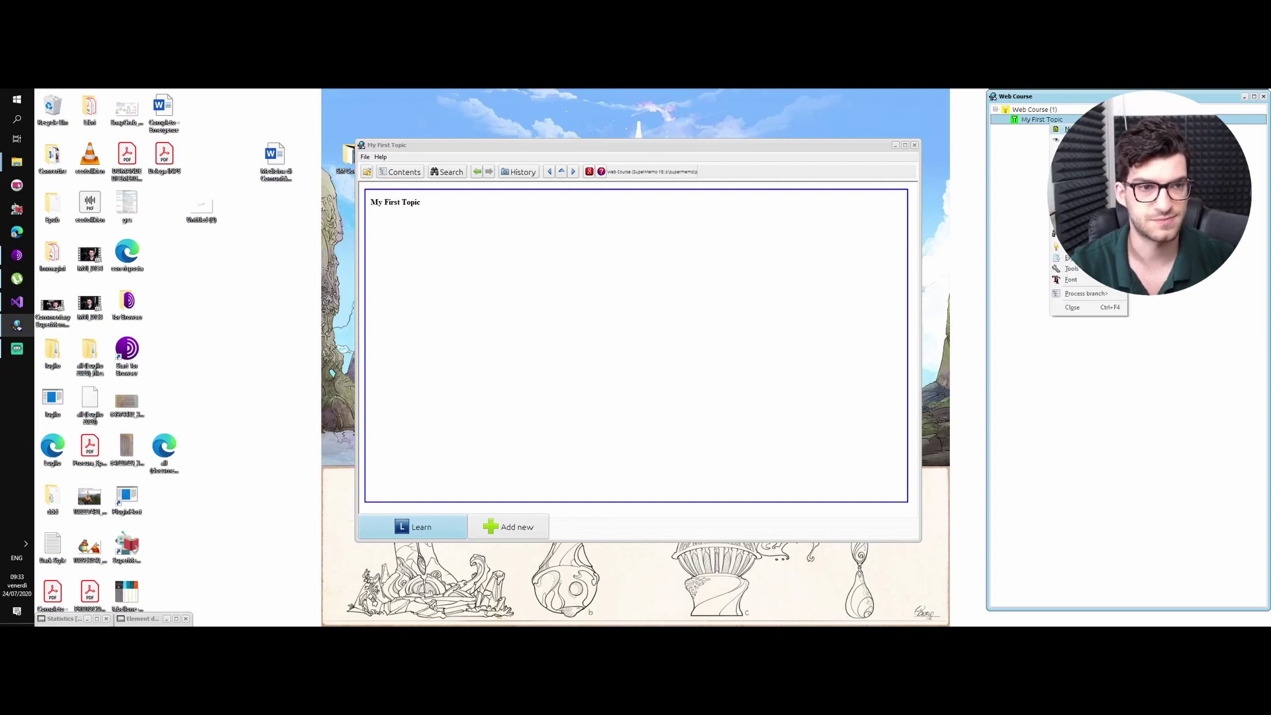
{"action": "left_click", "coordinate": [1072, 129]}
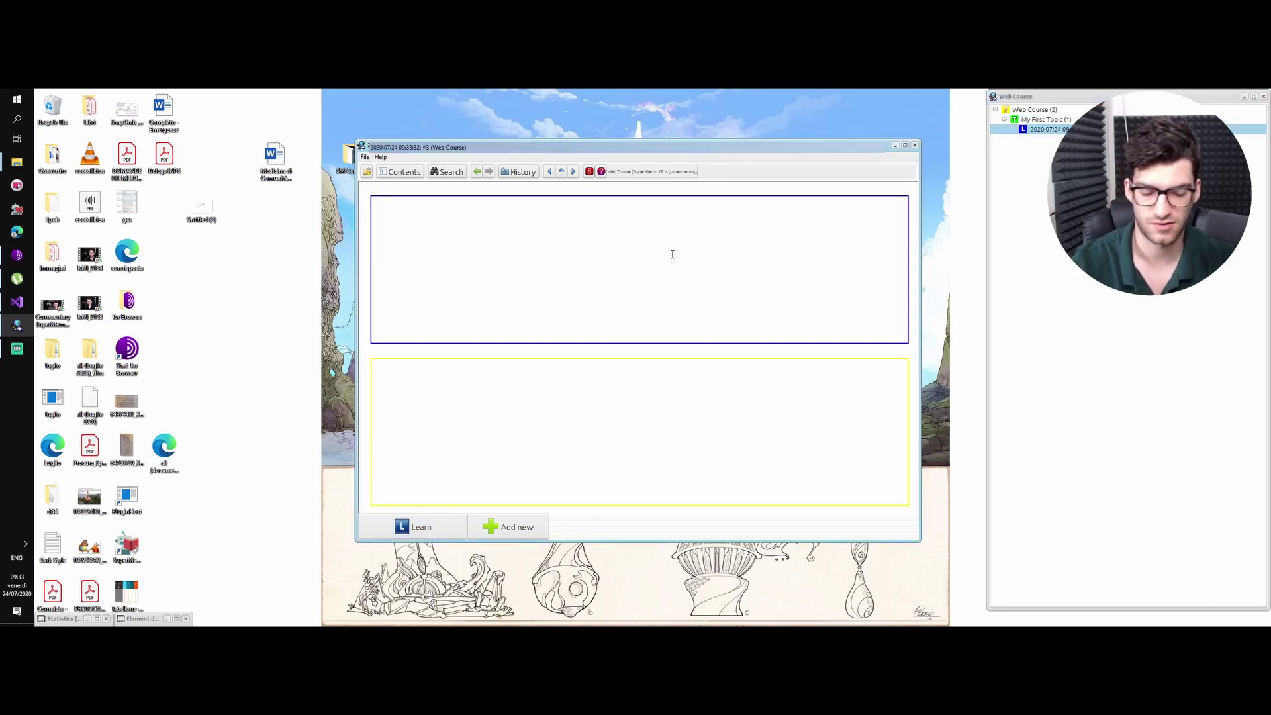
{"action": "type", "text": "What is this?"}
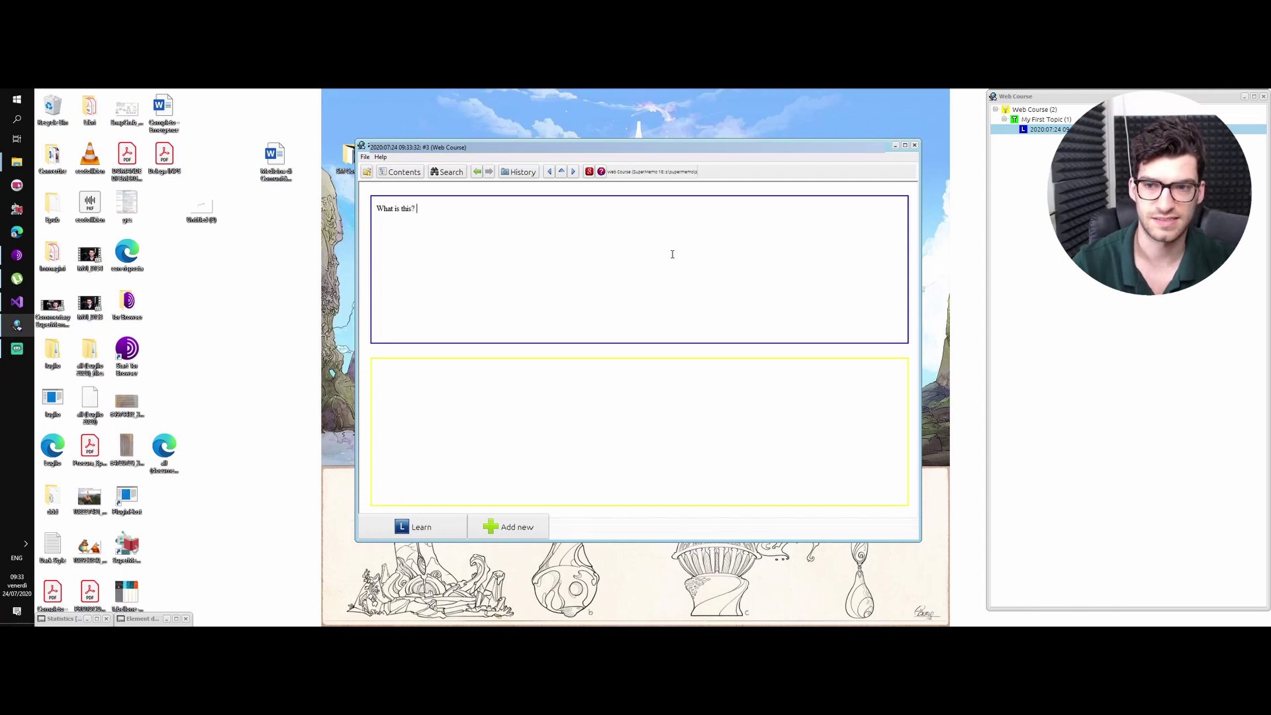
{"action": "key", "text": "ctrl+t"}
{"action": "type", "text": "Our first Item~!"}
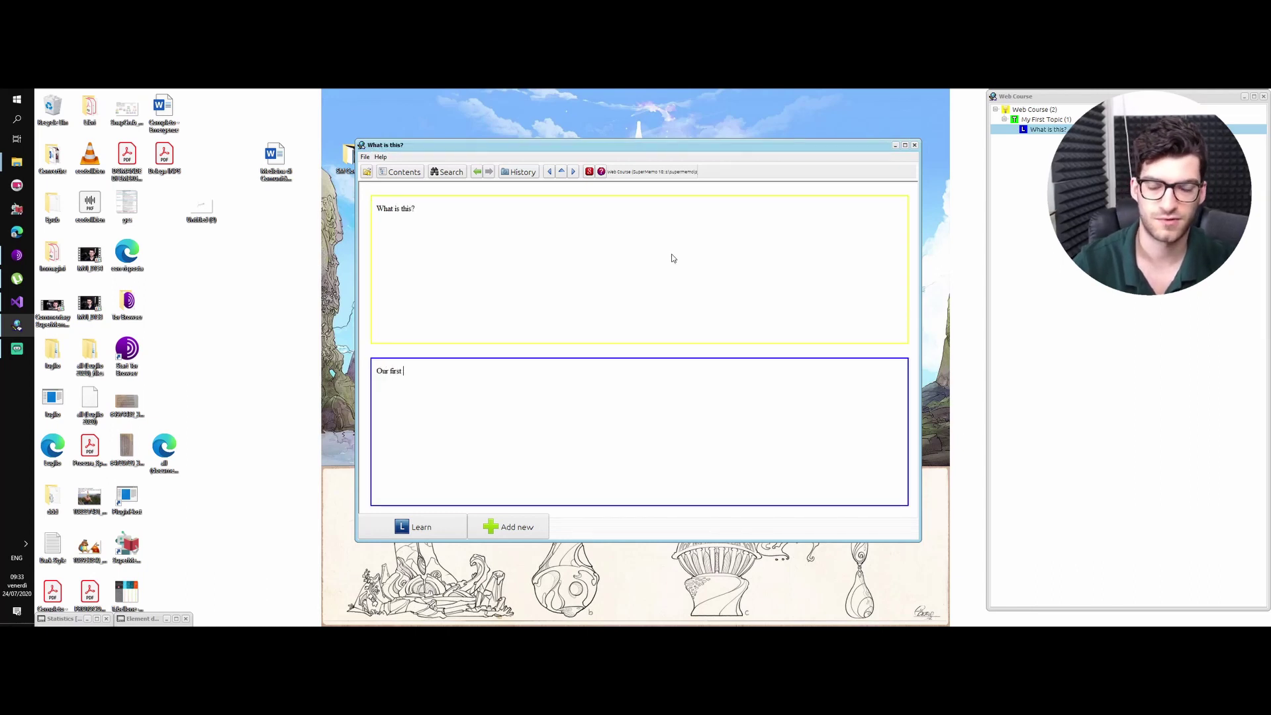
{"action": "key", "text": "BackSpace"}
{"action": "key", "text": "BackSpace"}
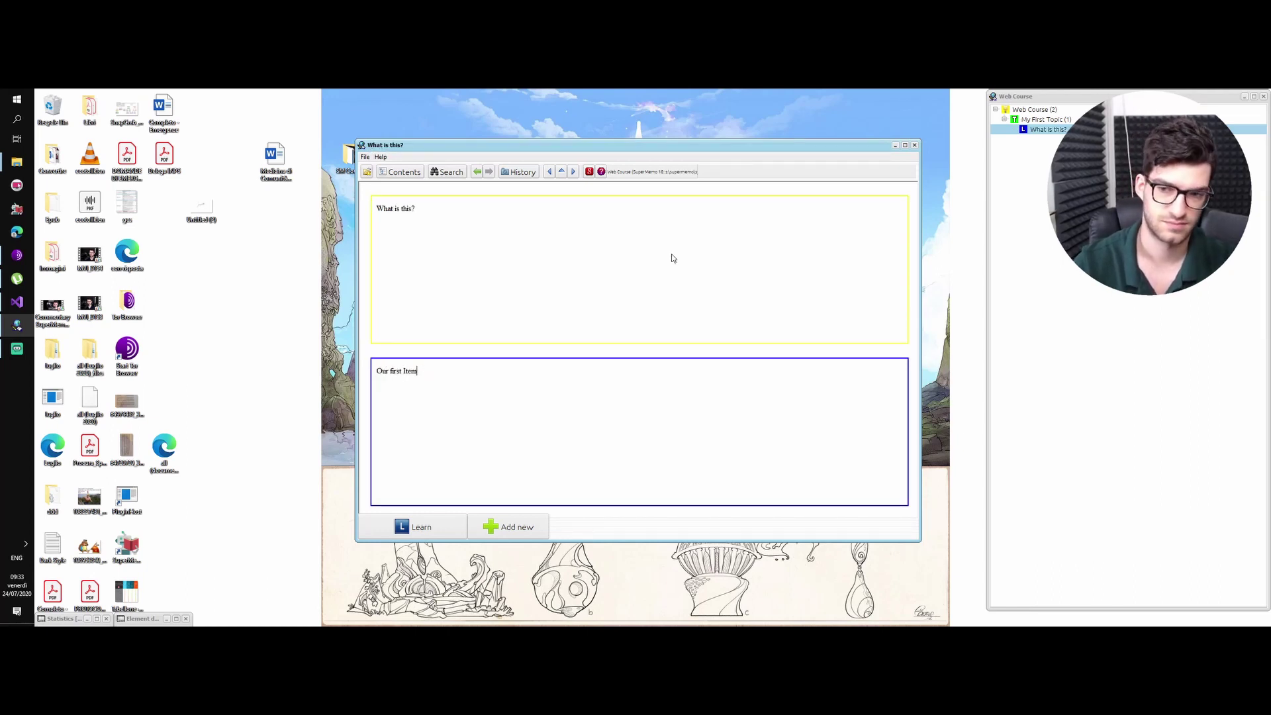
{"action": "key", "text": "Escape"}
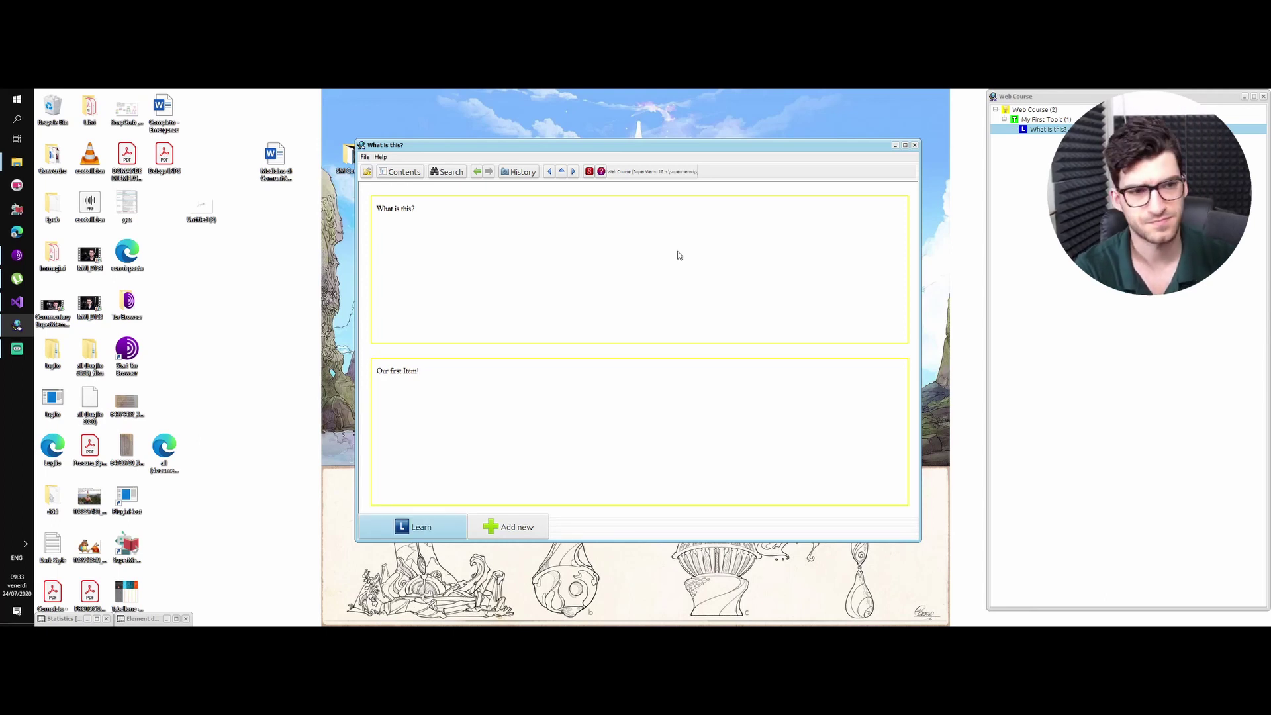
{"action": "left_click", "coordinate": [1053, 120]}
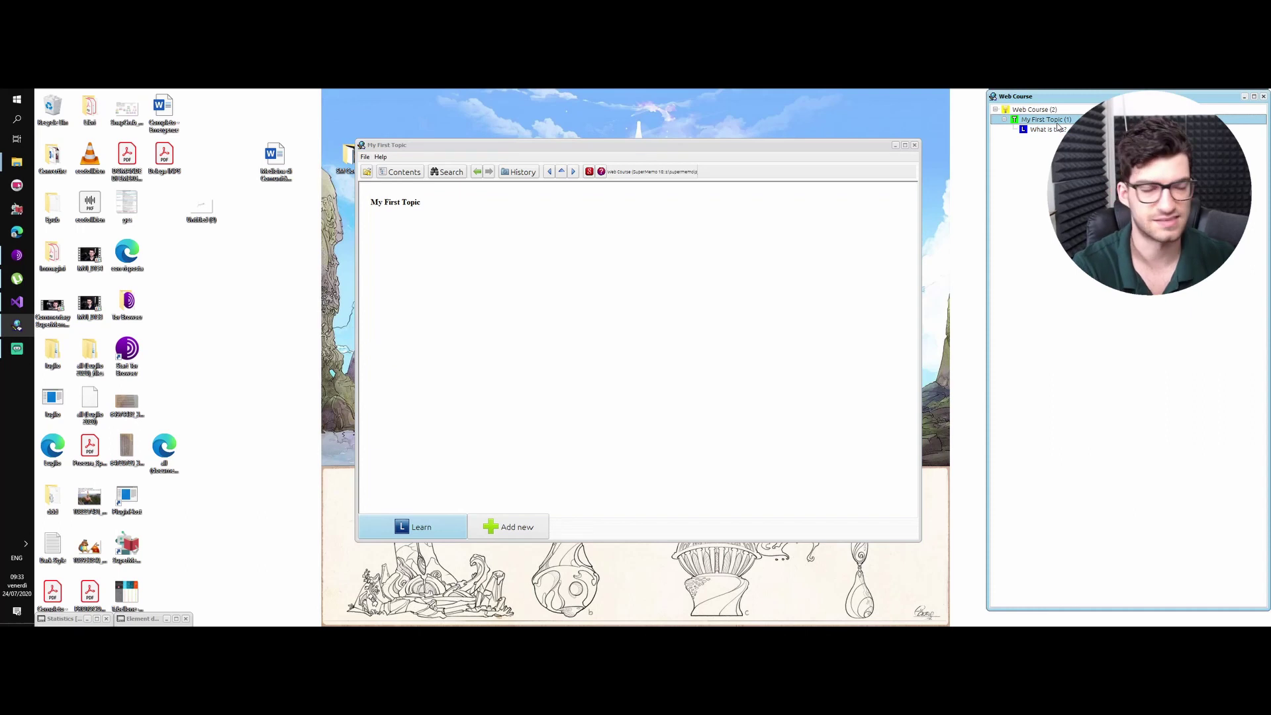
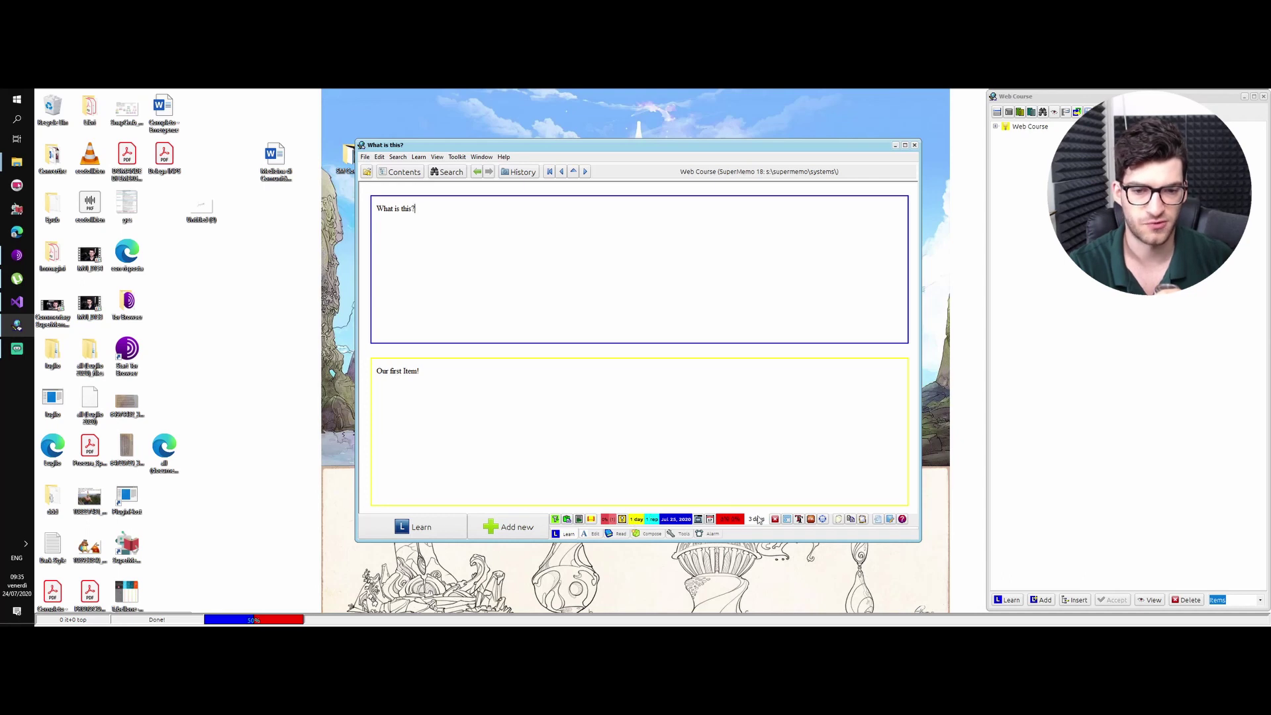
Step: Switch the window layout to Minimal and back to Normal
{"action": "left_click", "coordinate": [482, 157]}
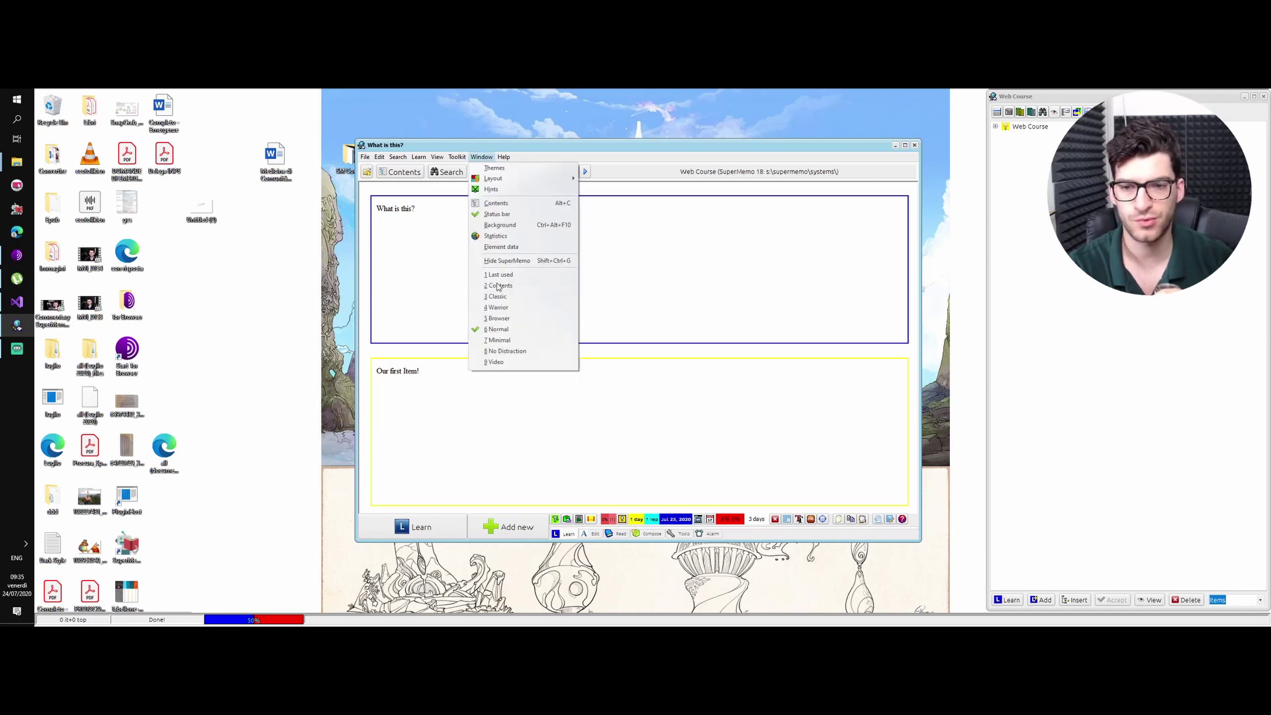
{"action": "left_click", "coordinate": [505, 342]}
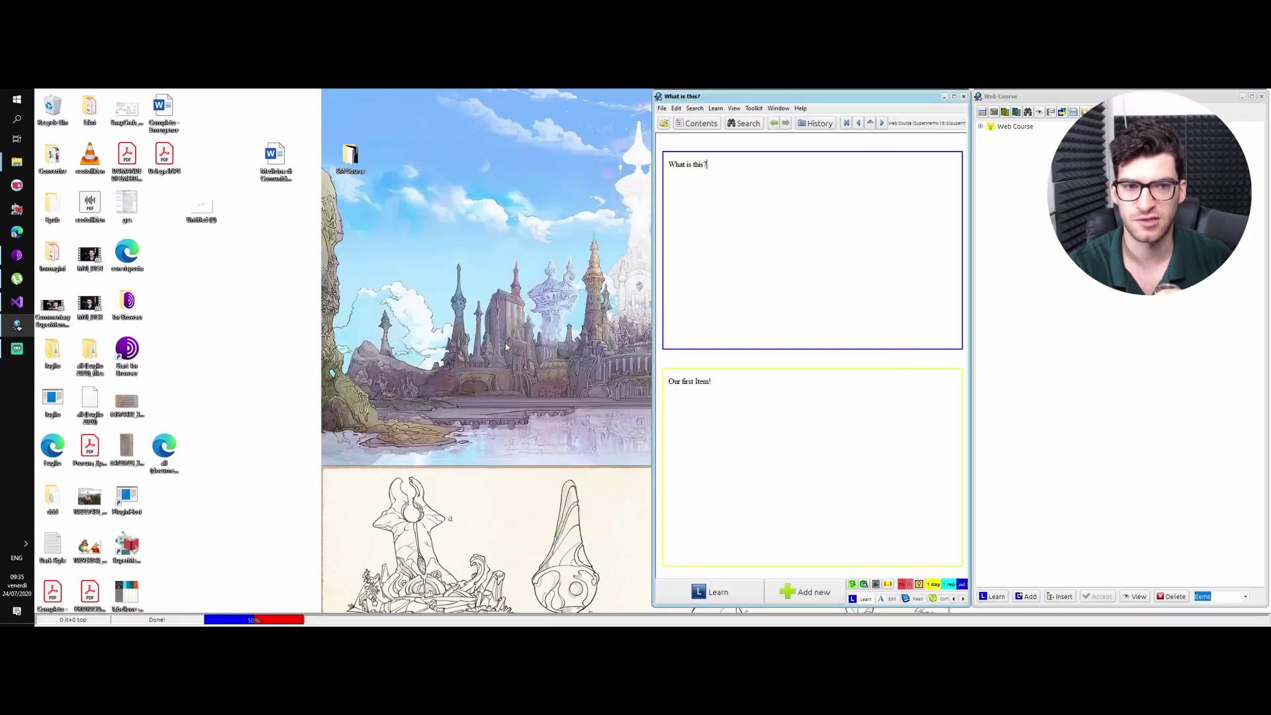
{"action": "key", "text": "alt+w"}
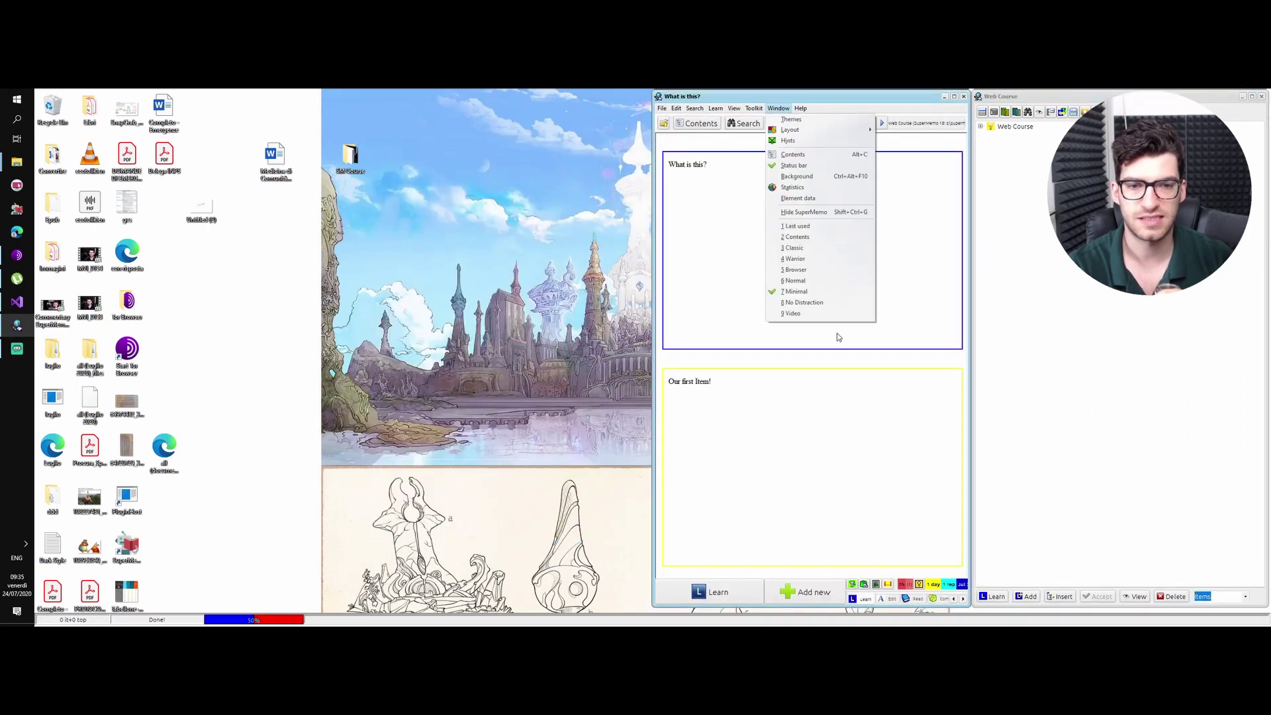
{"action": "left_click", "coordinate": [795, 280]}
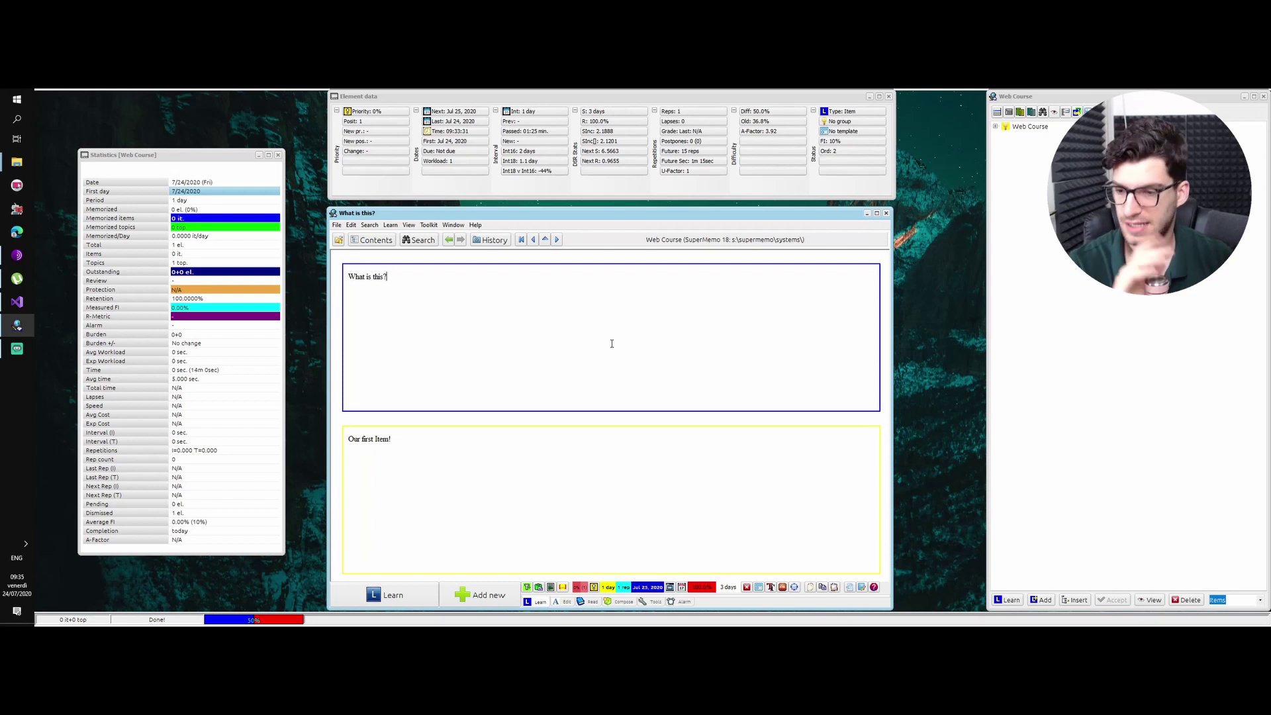
Step: Apply the Warrior layout, shrink and reposition the element window, and move the Element data window over its upper part
{"action": "left_click", "coordinate": [453, 225]}
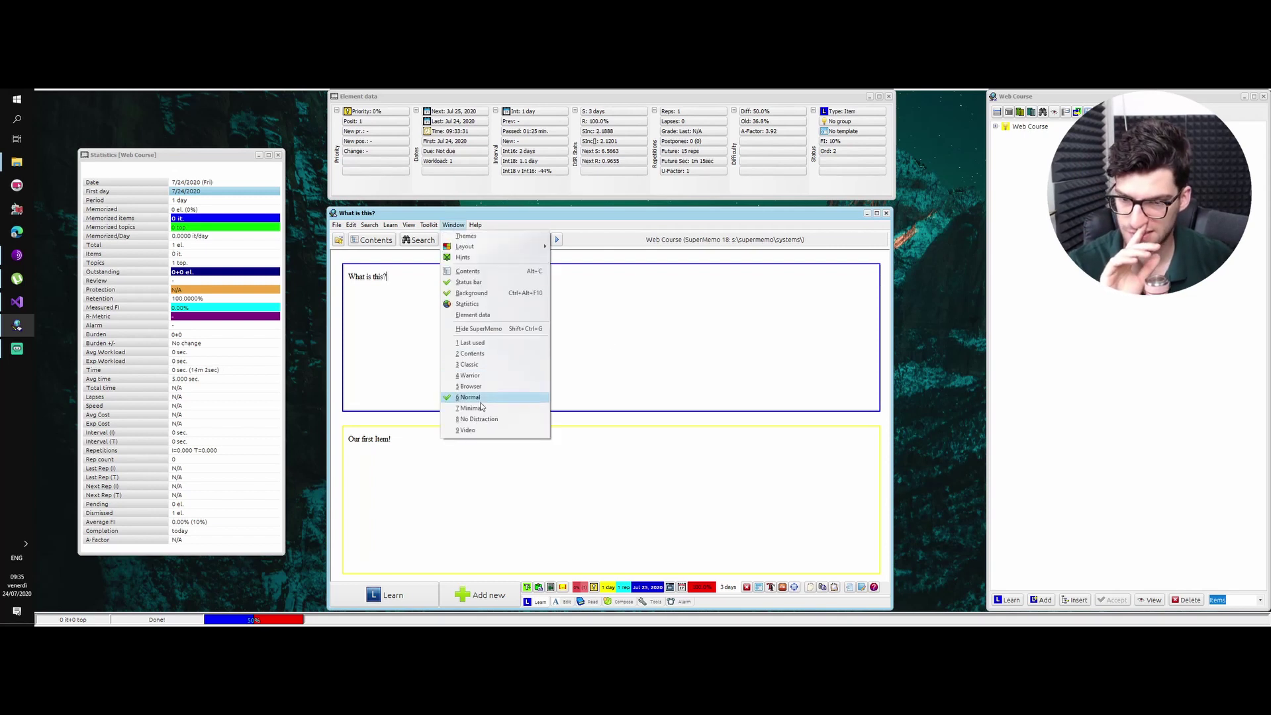
{"action": "left_click", "coordinate": [474, 376]}
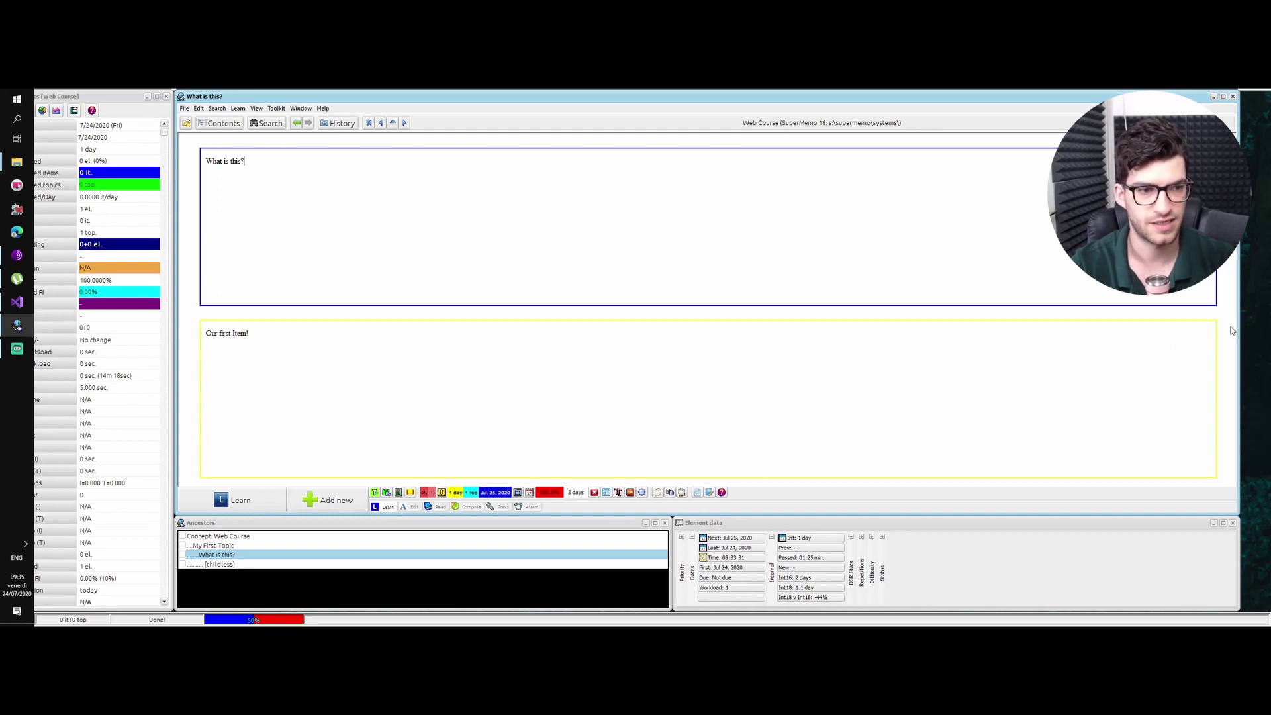
{"action": "left_click_drag", "start_coordinate": [1241, 327], "coordinate": [759, 281]}
{"action": "left_click_drag", "start_coordinate": [577, 99], "coordinate": [722, 197]}
{"action": "left_click_drag", "start_coordinate": [1011, 519], "coordinate": [1010, 223]}
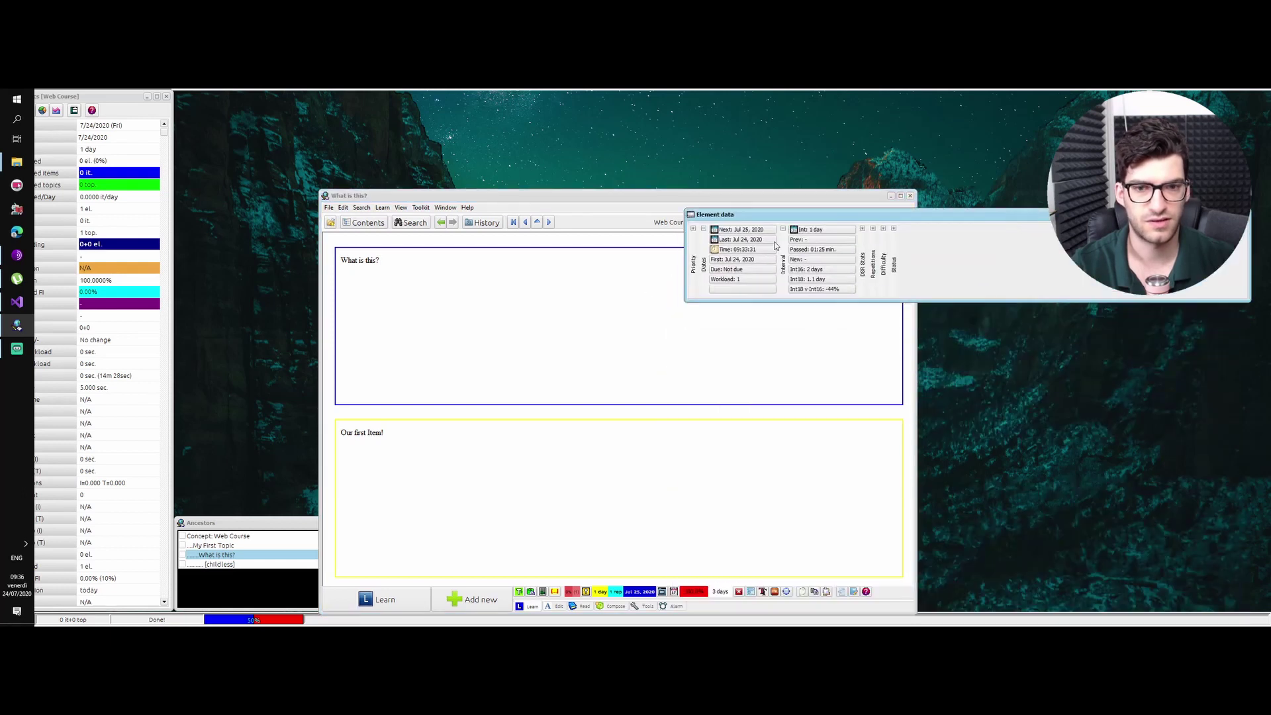
Step: Move the Element data window above the element window and expand its DSR Stats, Repetitions, Difficulty and Status groups
{"action": "left_click_drag", "start_coordinate": [840, 224], "coordinate": [490, 116]}
{"action": "left_click", "coordinate": [523, 121]}
{"action": "left_click", "coordinate": [514, 121]}
{"action": "left_click", "coordinate": [591, 122]}
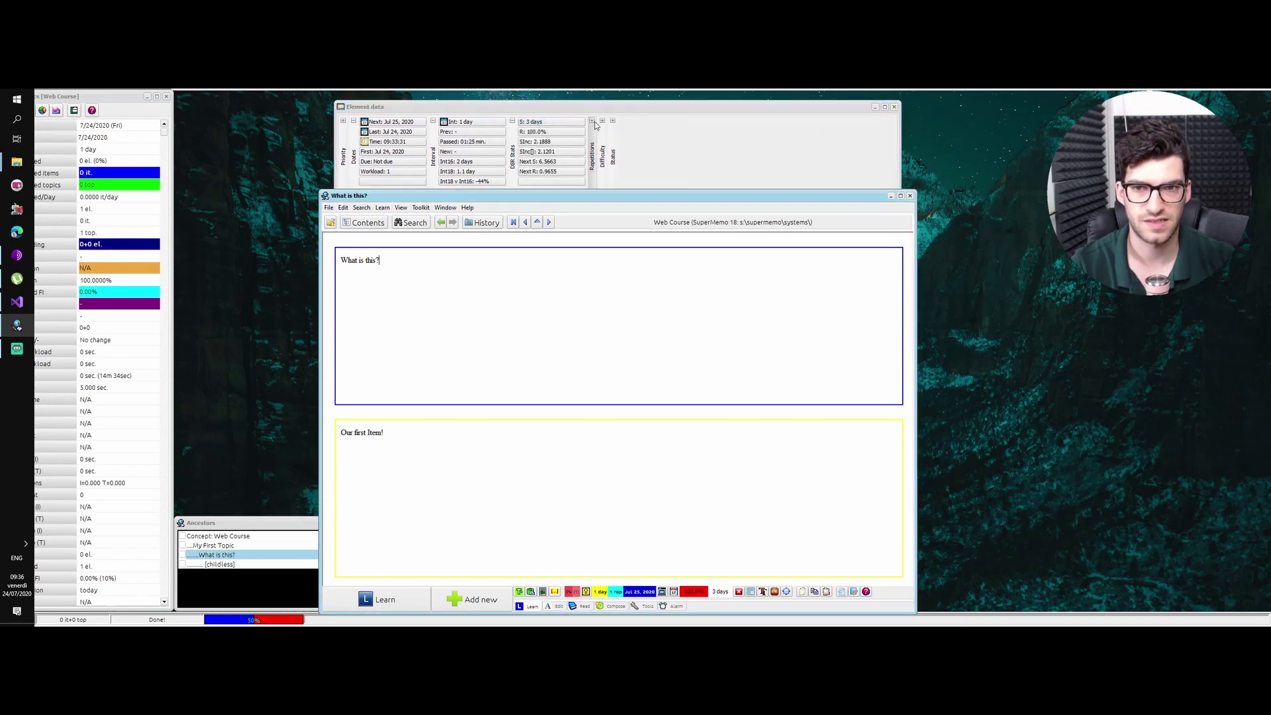
{"action": "left_click", "coordinate": [592, 121]}
{"action": "left_click", "coordinate": [672, 122]}
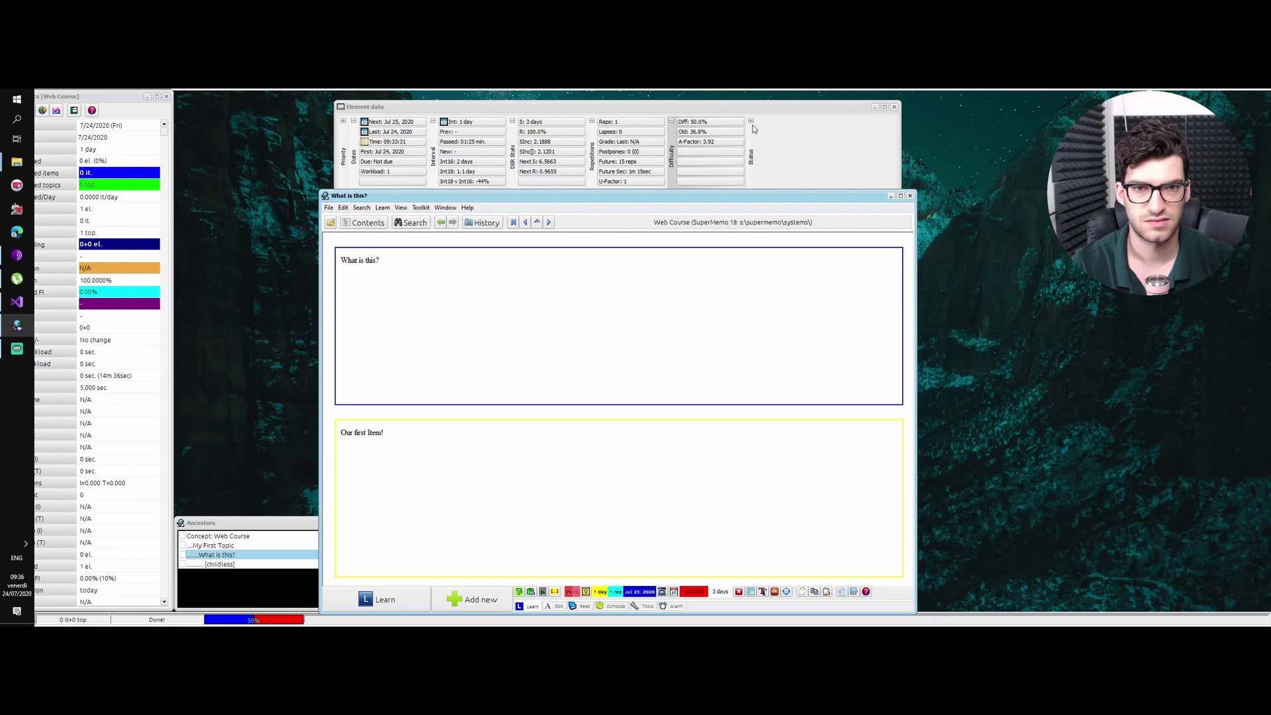
{"action": "left_click", "coordinate": [751, 121]}
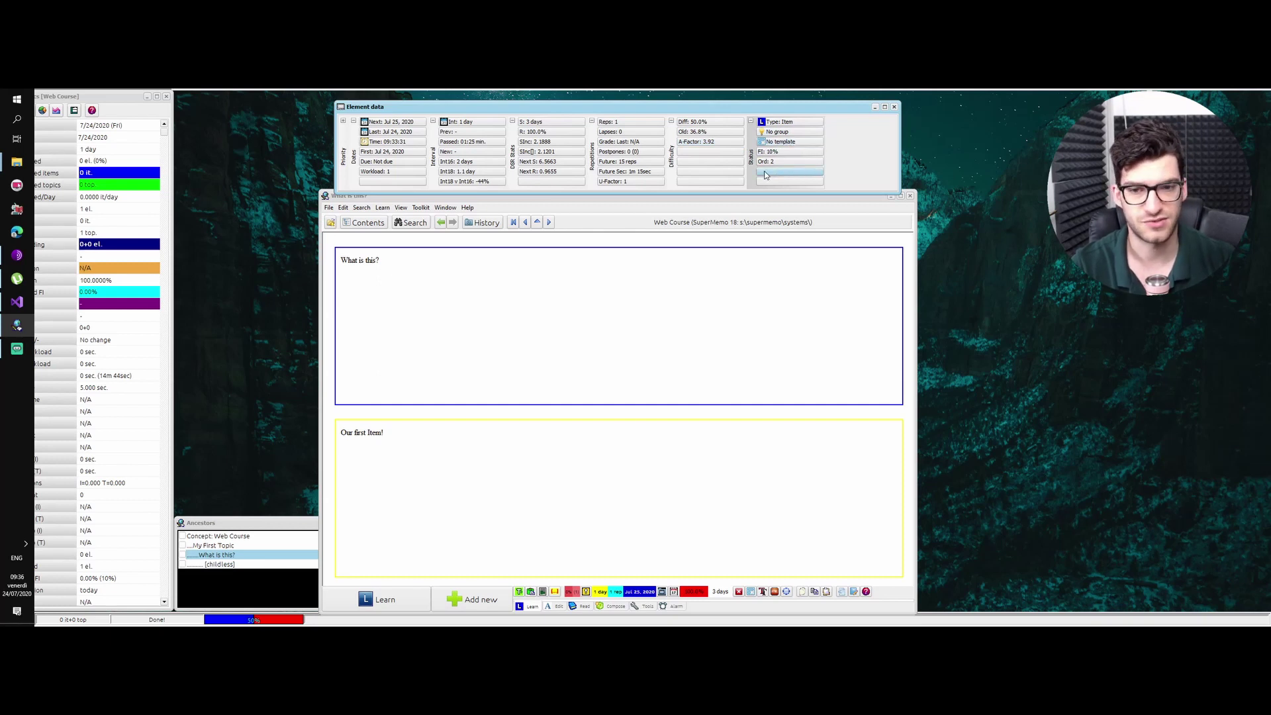
Step: Restore the default window layout from the element window
{"action": "left_click", "coordinate": [741, 221]}
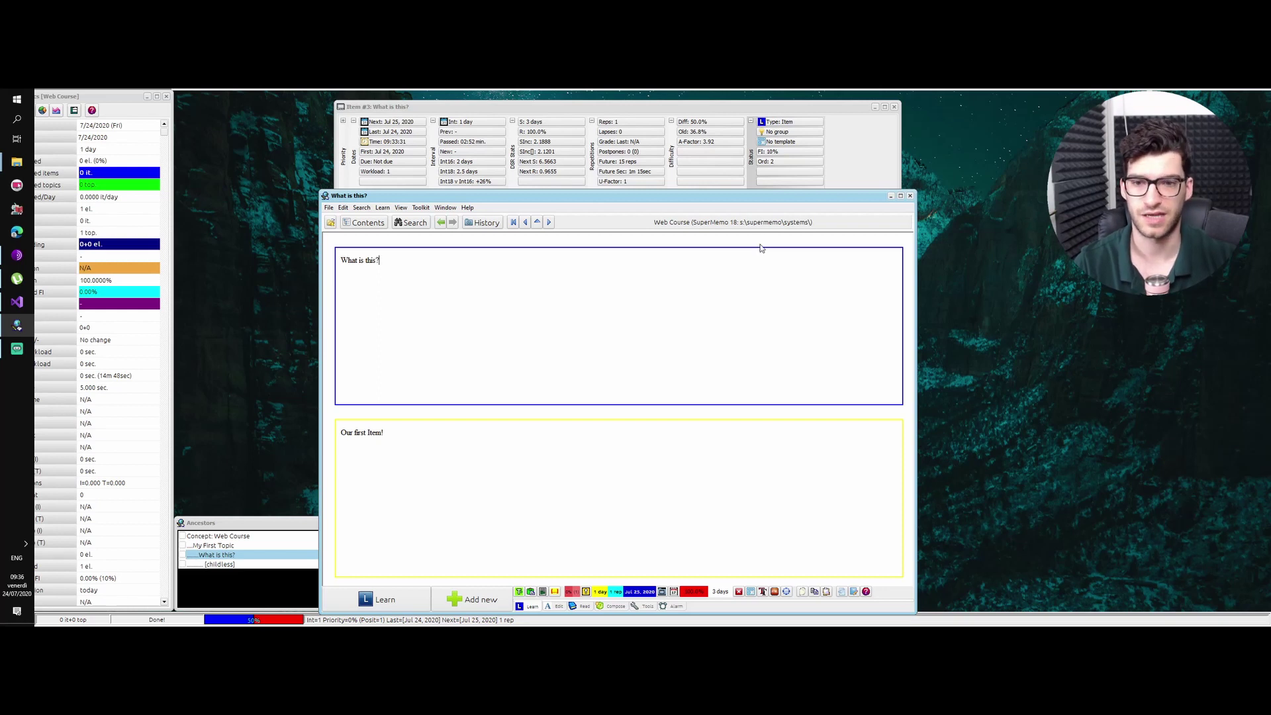
{"action": "key", "text": "ctrl+F5"}
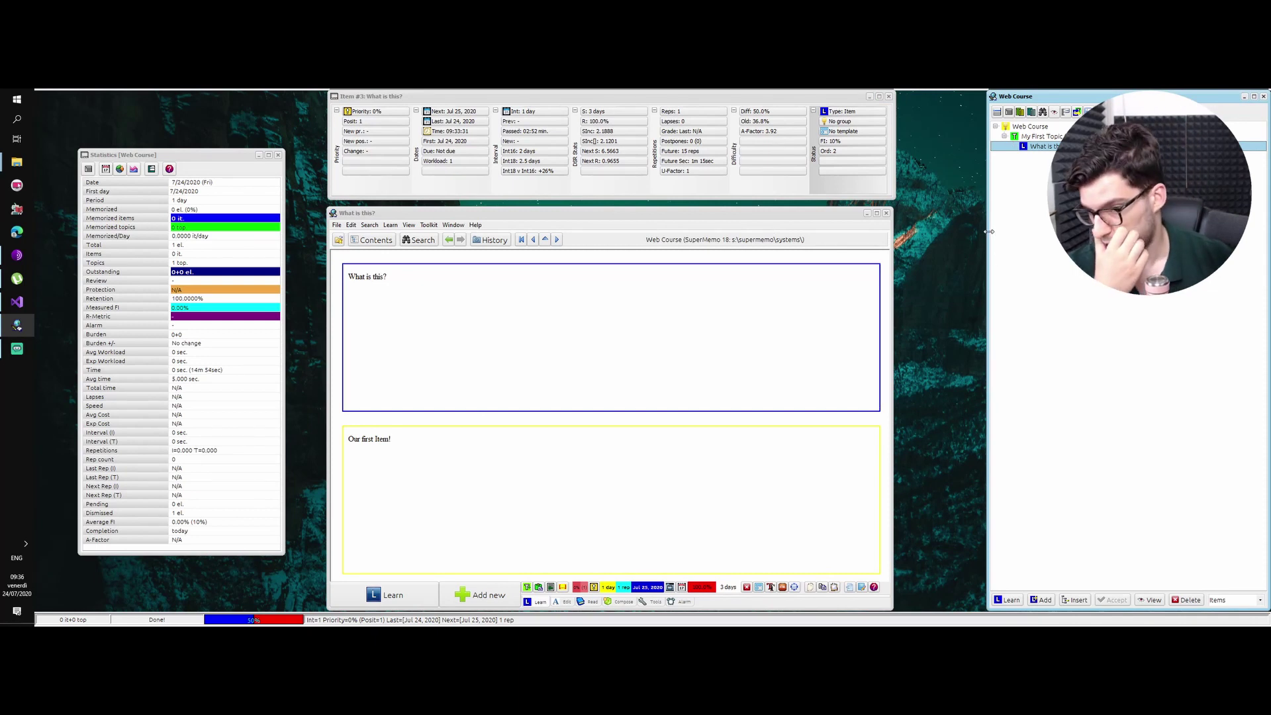
{"action": "mouse_move", "coordinate": [760, 214]}
{"action": "left_mouse_down"}
{"action": "mouse_move", "coordinate": [1049, 208]}
{"action": "mouse_move", "coordinate": [742, 205]}
{"action": "mouse_move", "coordinate": [757, 211]}
{"action": "left_mouse_up"}
Step: Switch to the Warrior layout, place the Ancestors window over the element window, and make it taller and narrower
{"action": "left_click", "coordinate": [449, 221]}
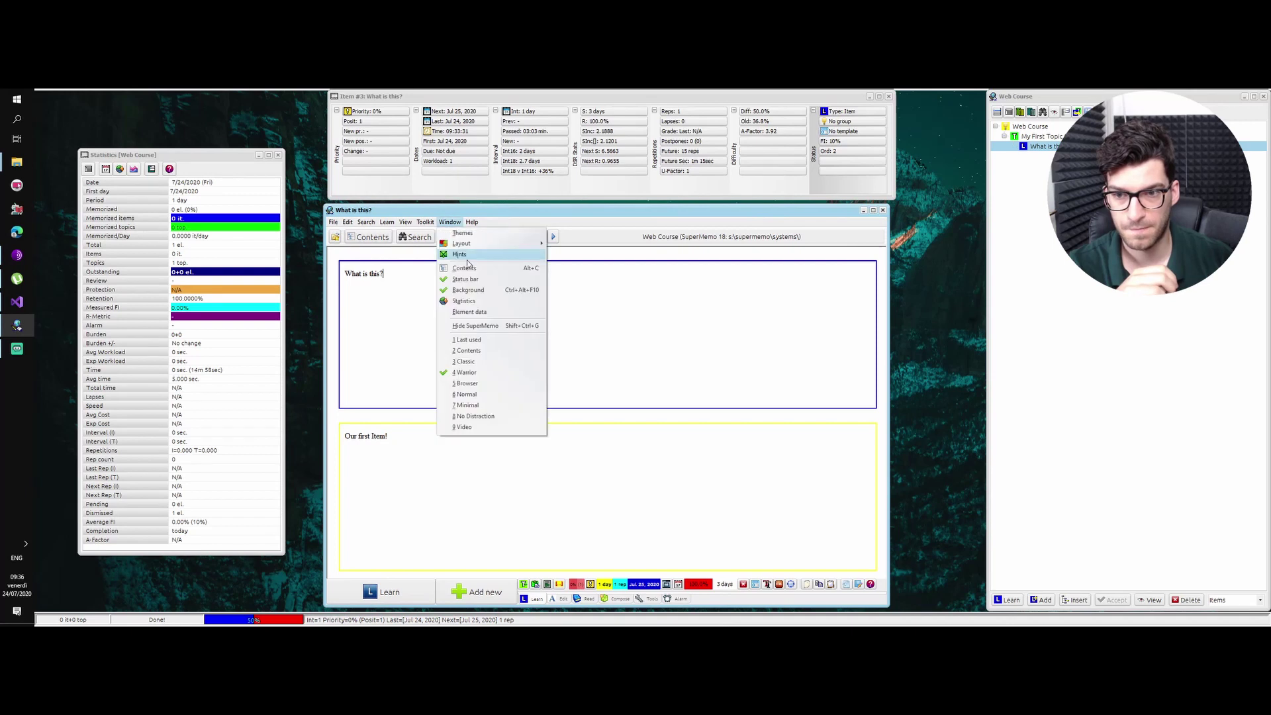
{"action": "left_click", "coordinate": [467, 368]}
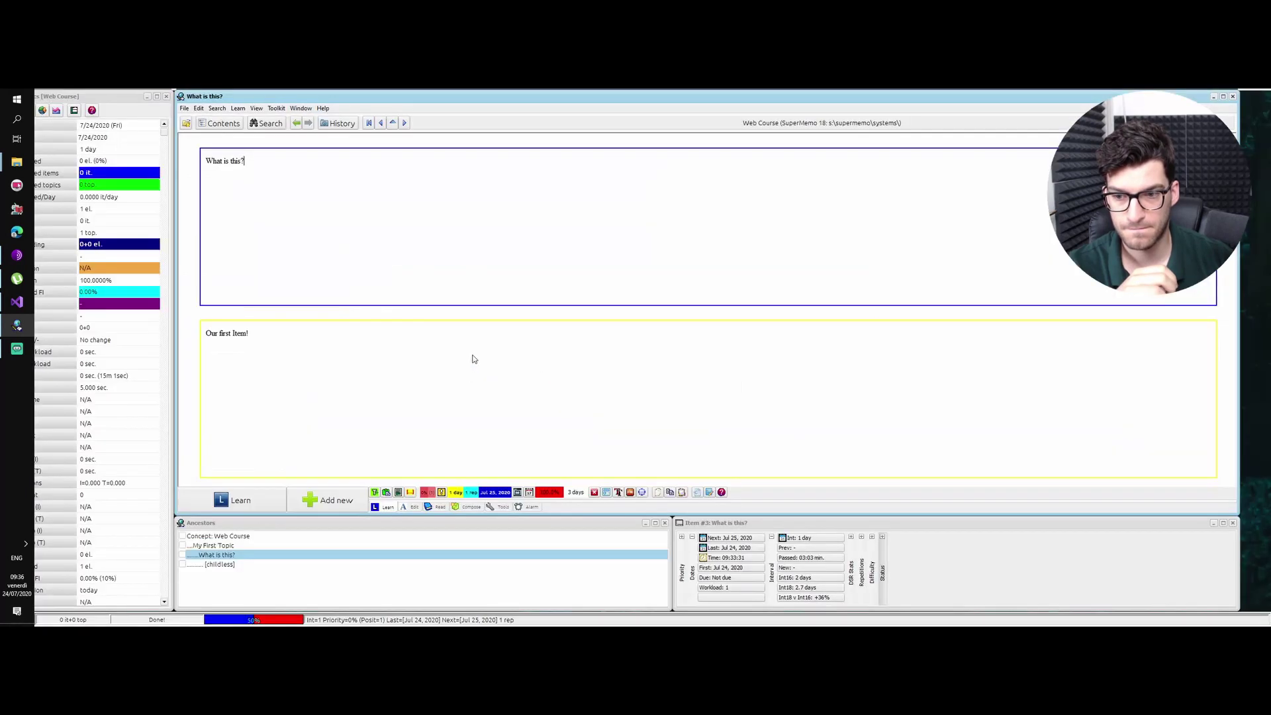
{"action": "left_click_drag", "start_coordinate": [487, 523], "coordinate": [713, 154]}
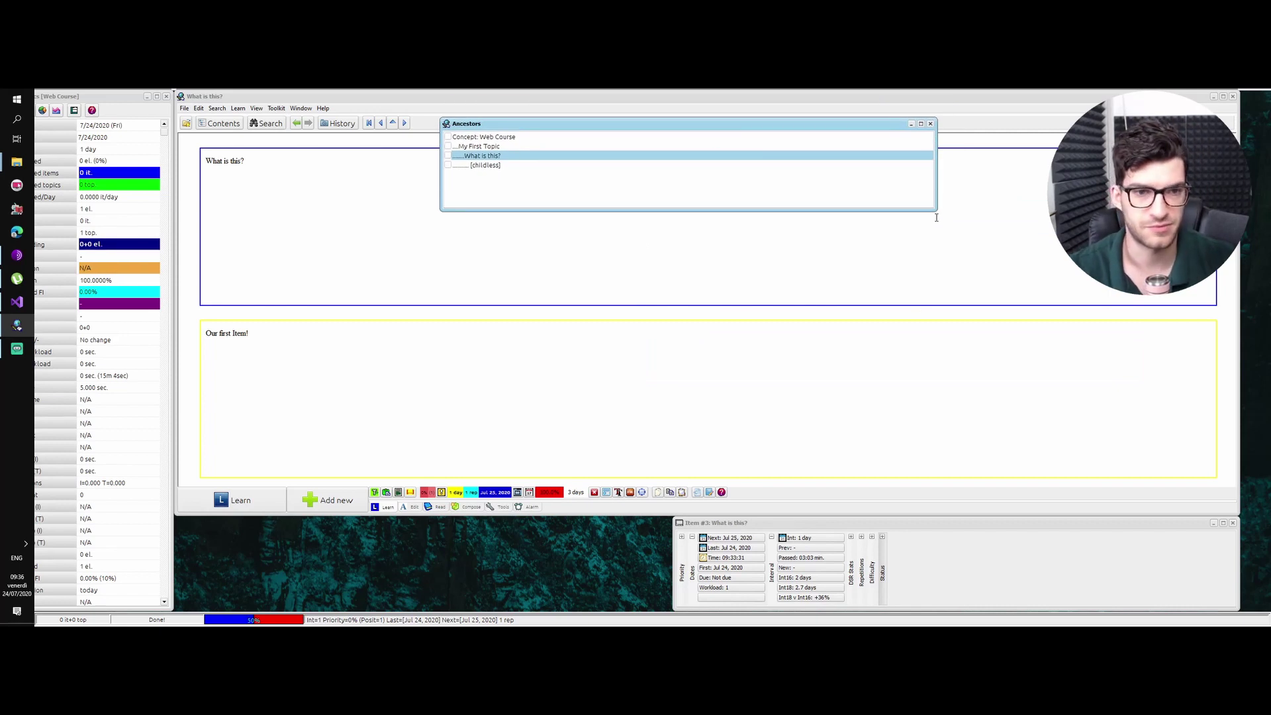
{"action": "left_click_drag", "start_coordinate": [933, 211], "coordinate": [918, 368]}
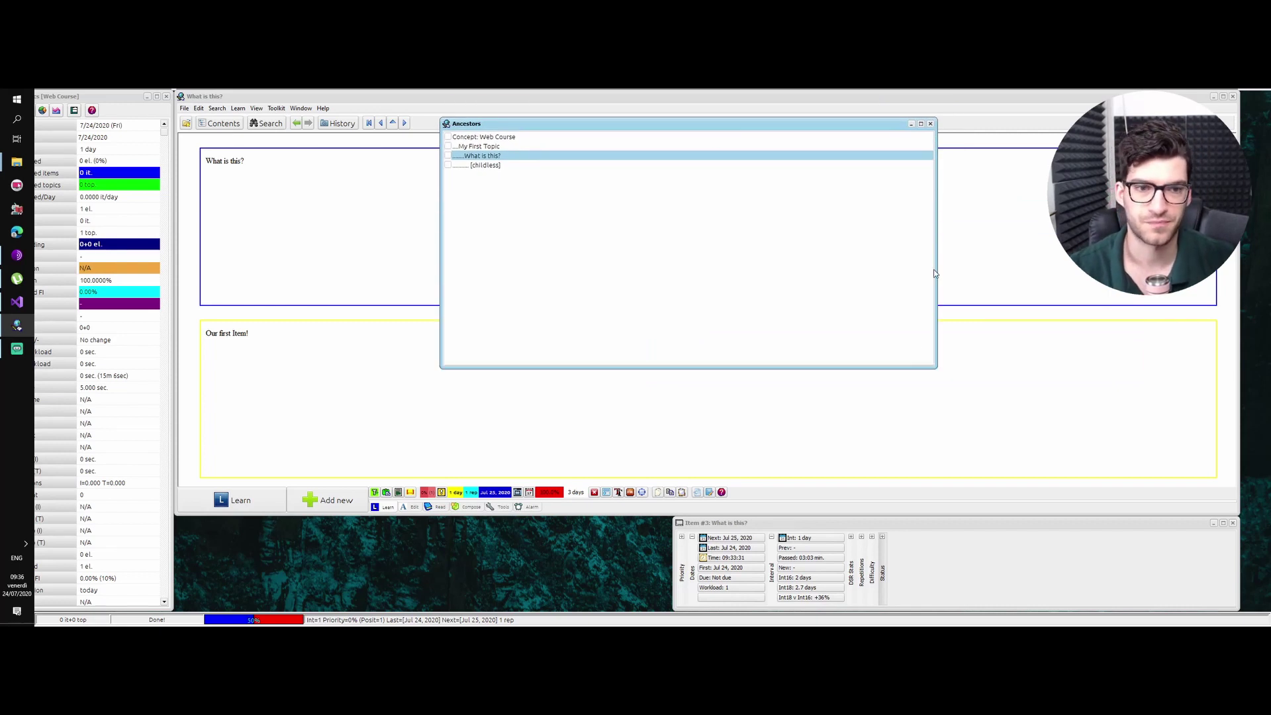
{"action": "left_click_drag", "start_coordinate": [937, 271], "coordinate": [840, 265]}
{"action": "left_click_drag", "start_coordinate": [613, 125], "coordinate": [600, 274]}
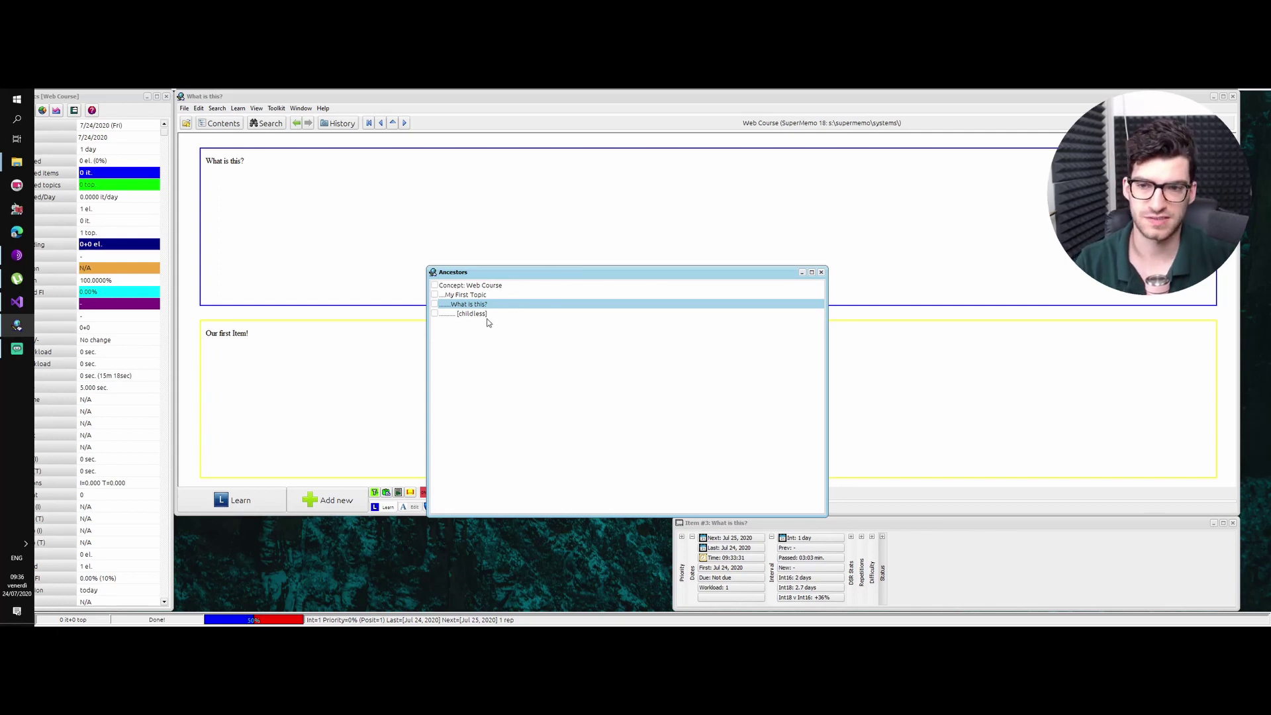
Step: Reset all windows to the default layout
{"action": "key", "text": "ctrl+F5"}
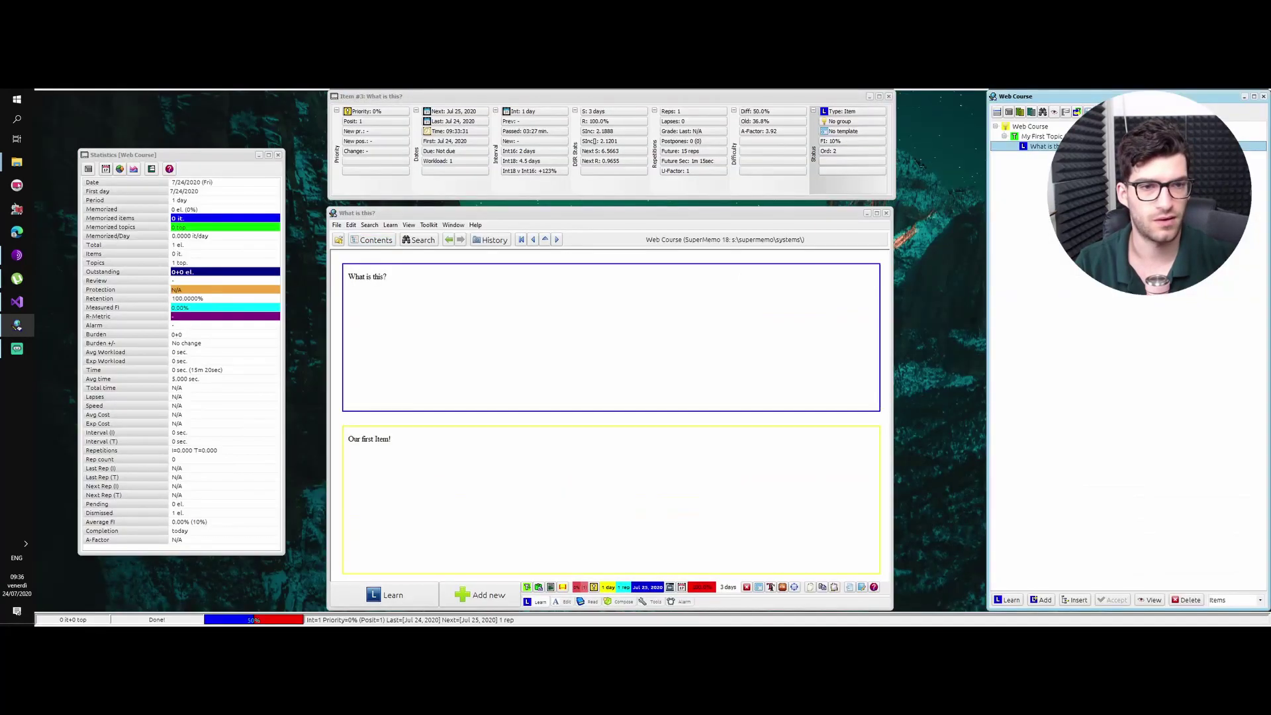
Step: Add a topic titled "My Second Topic" inside My First Topic in the contents tree
{"action": "left_click", "coordinate": [1054, 135]}
{"action": "key", "text": "Down"}
{"action": "key", "text": "Up"}
{"action": "left_click", "coordinate": [1048, 147]}
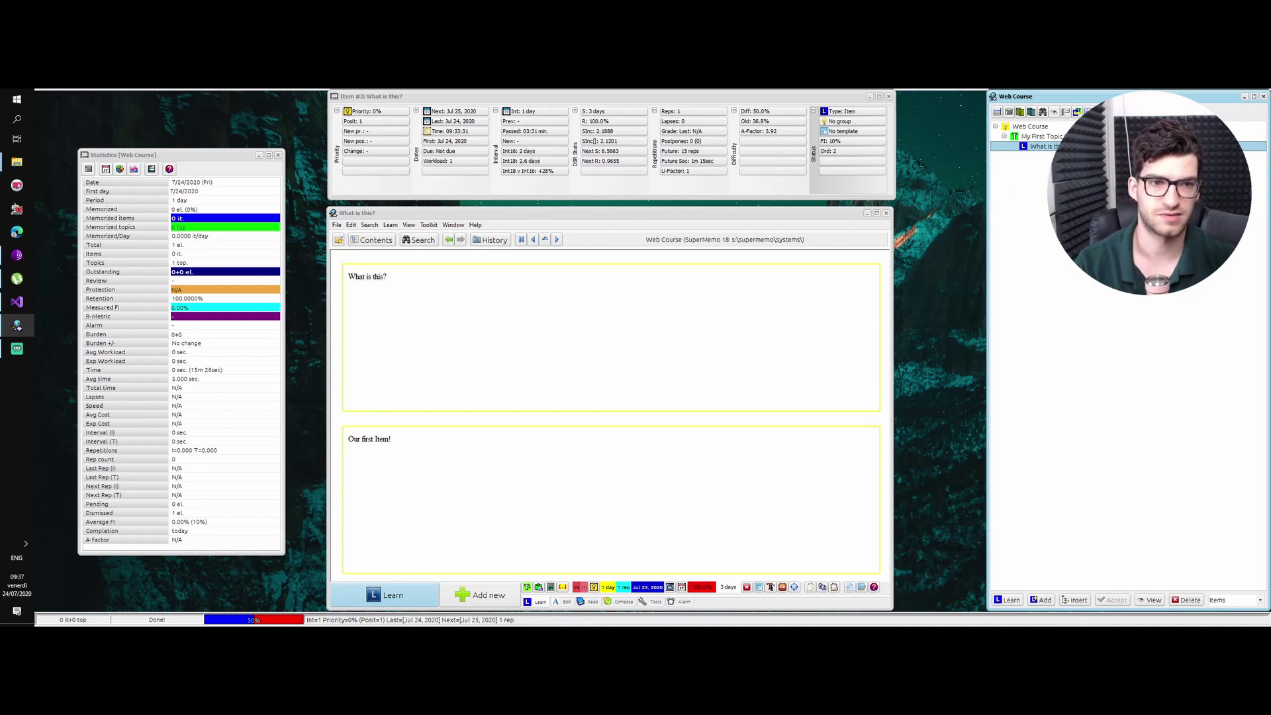
{"action": "right_click", "coordinate": [1042, 137]}
{"action": "left_click", "coordinate": [1054, 141]}
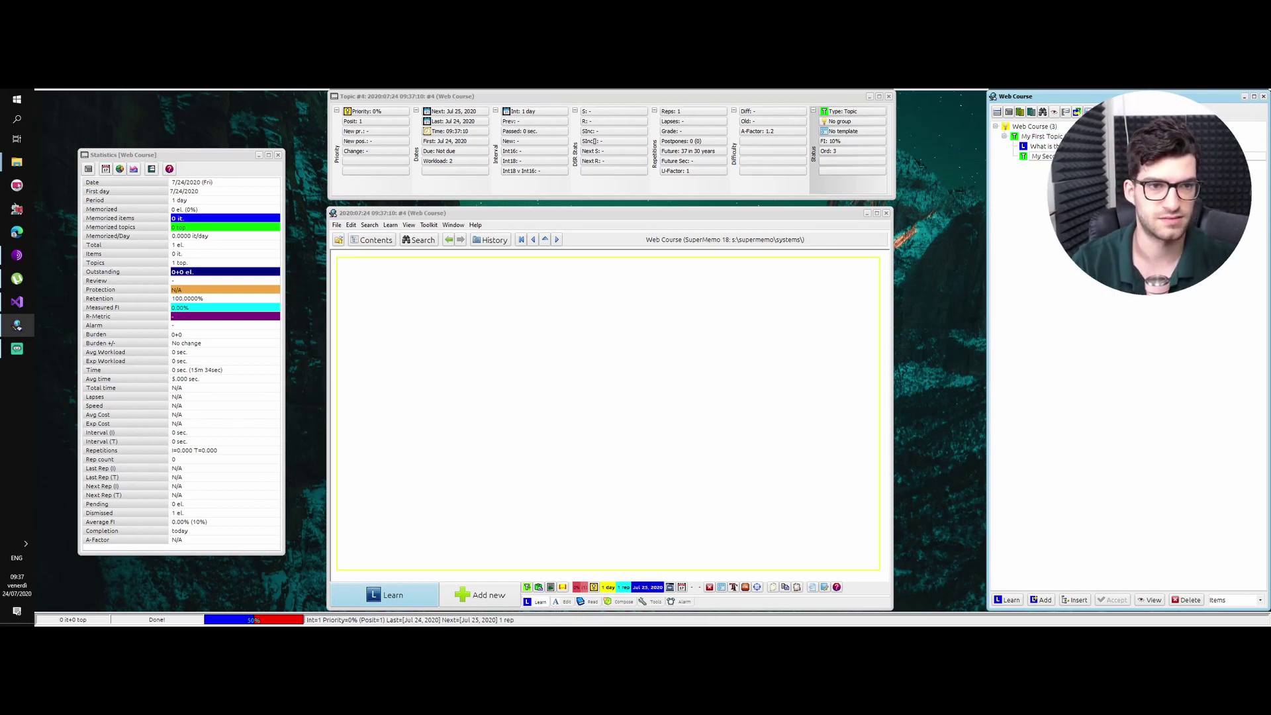
{"action": "key", "text": "Return"}
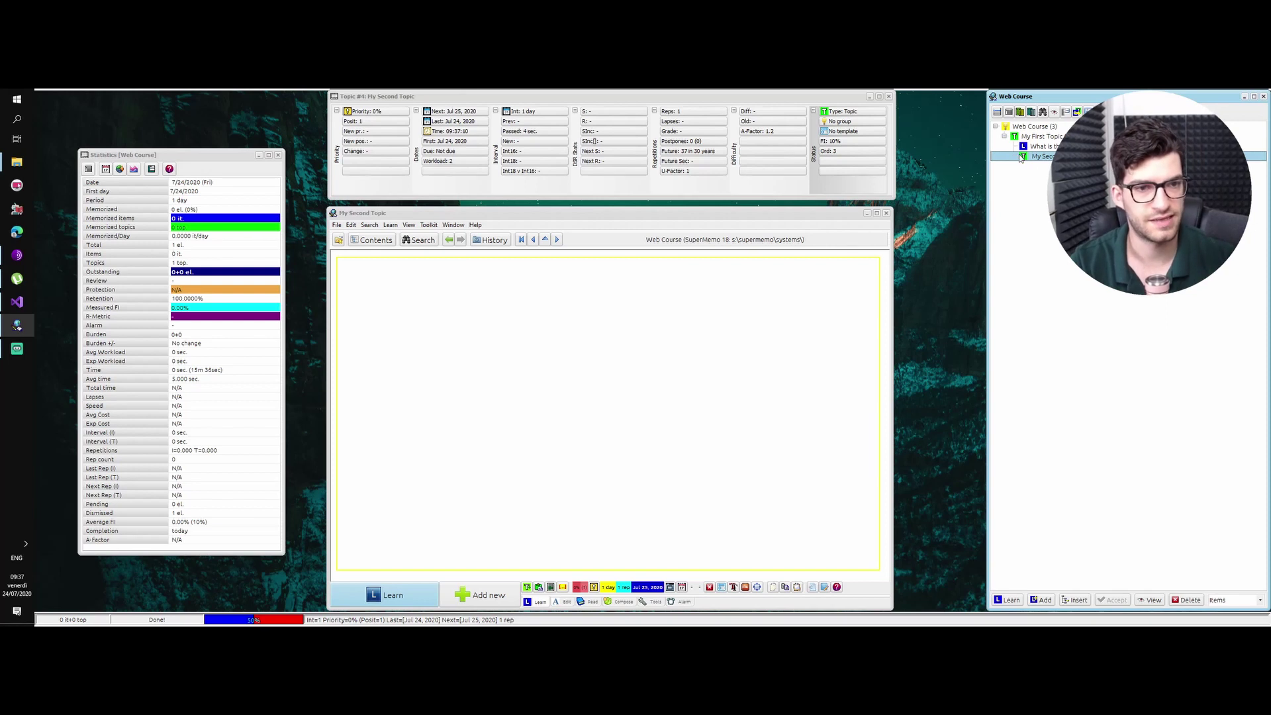
Step: Move My Second Topic out to the Web Course level above My First Topic, and open the "What is this?" item
{"action": "left_click_drag", "start_coordinate": [1018, 155], "coordinate": [1012, 136]}
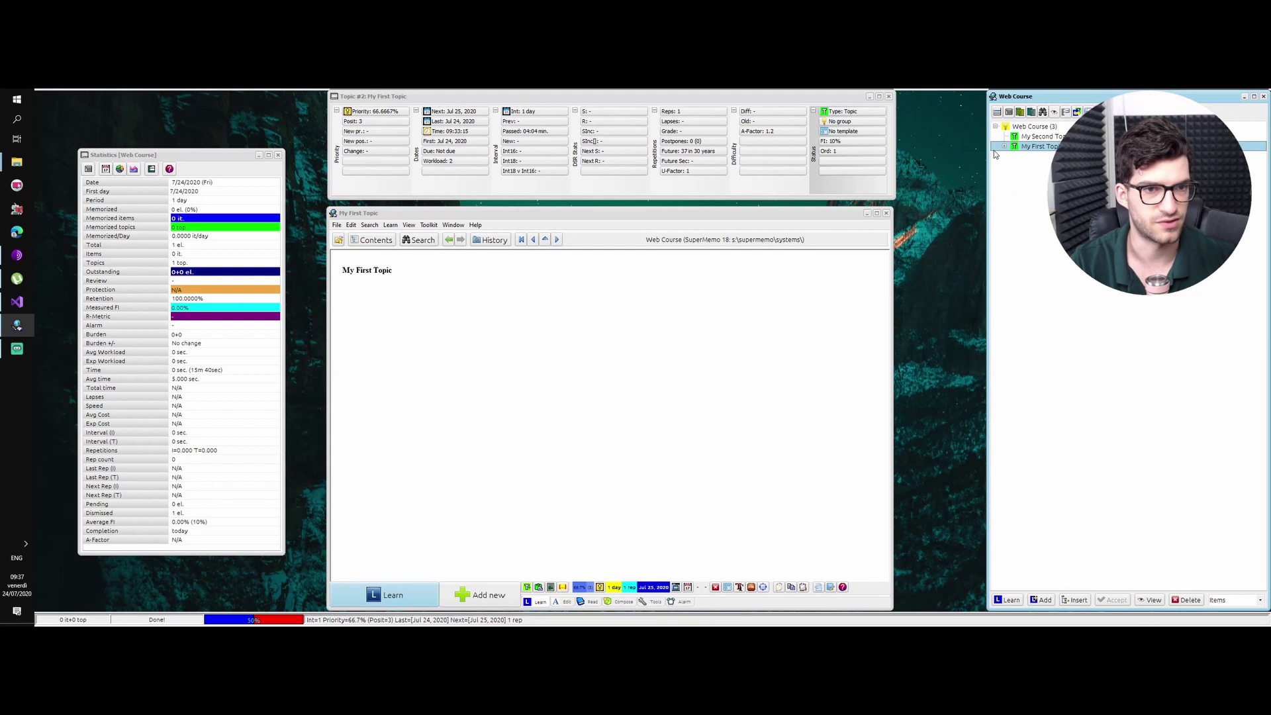
{"action": "left_click", "coordinate": [1005, 147]}
{"action": "left_click", "coordinate": [1023, 157]}
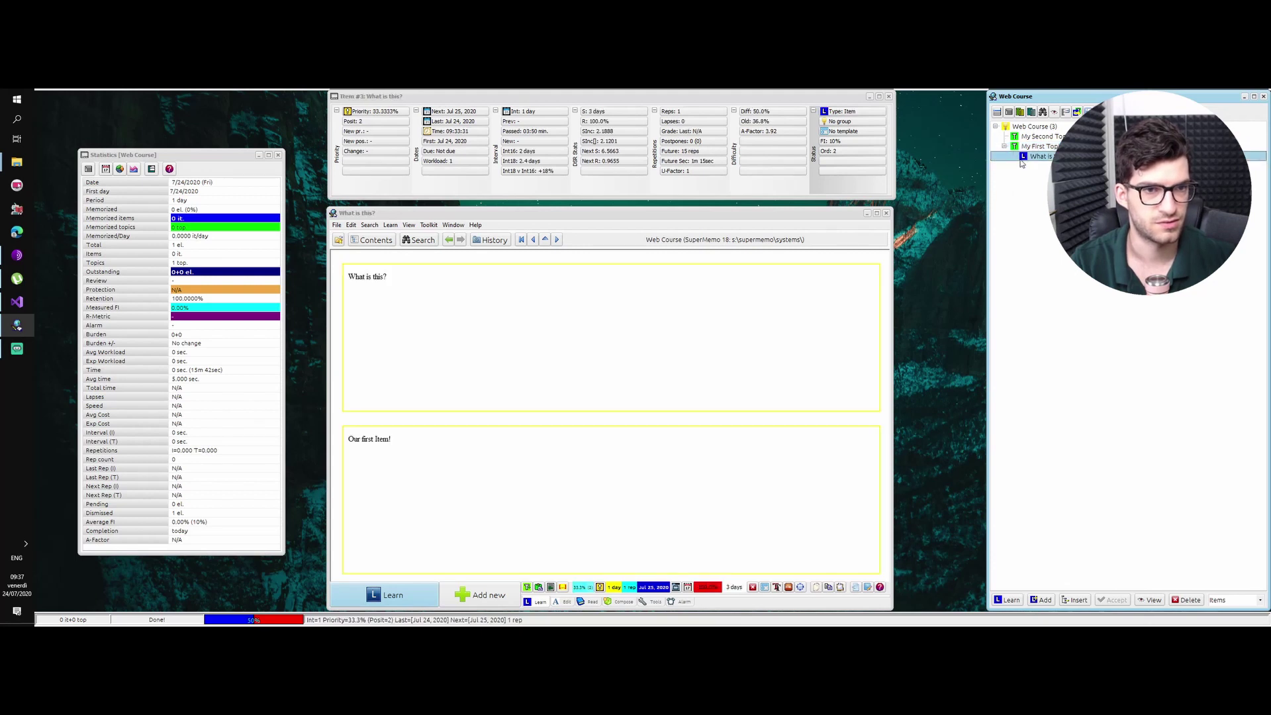
Step: Switch to the Warrior layout, place the Ancestors window over the element window, and use it to visit My First Topic and its item
{"action": "left_click", "coordinate": [454, 225]}
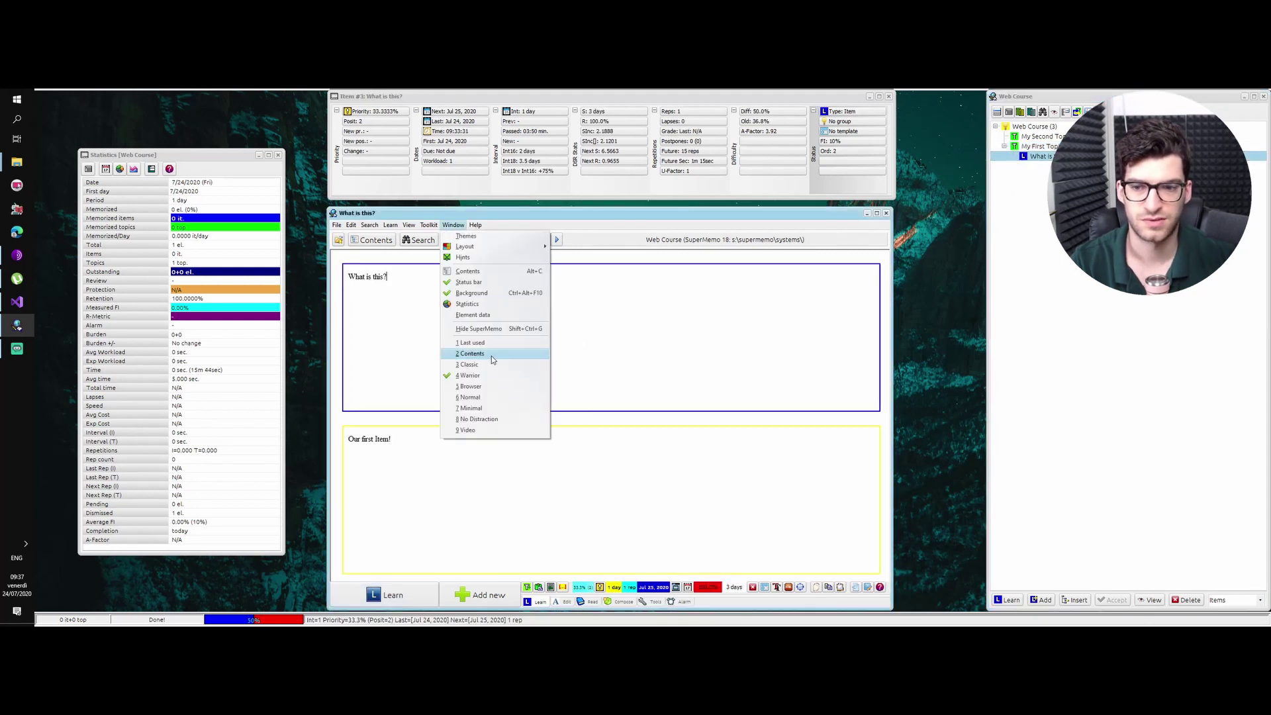
{"action": "left_click", "coordinate": [490, 364]}
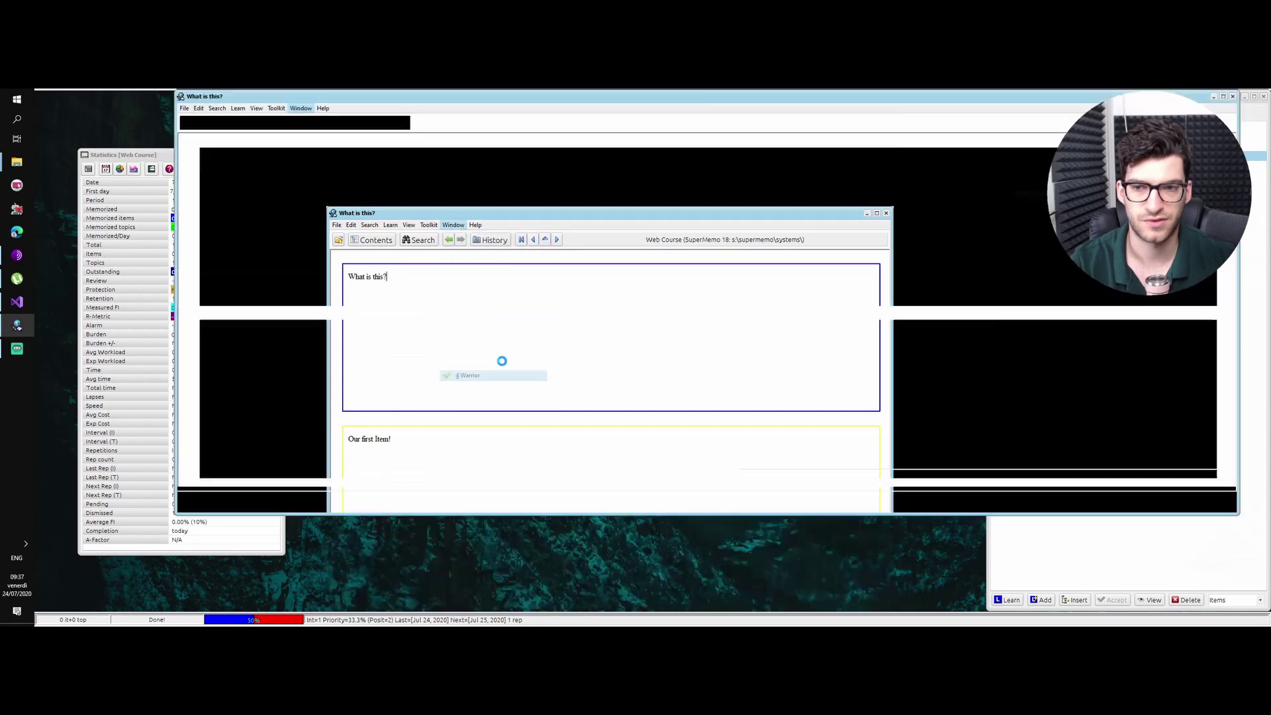
{"action": "left_click_drag", "start_coordinate": [283, 530], "coordinate": [488, 238]}
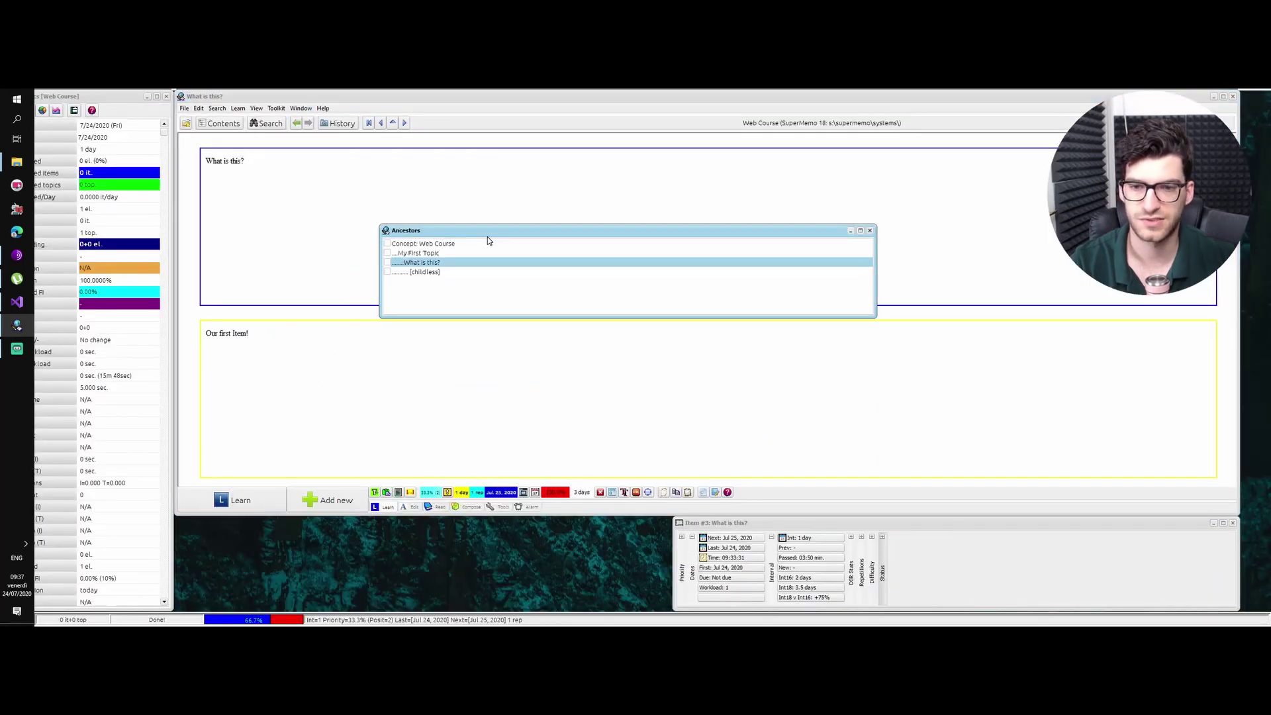
{"action": "left_click", "coordinate": [428, 255]}
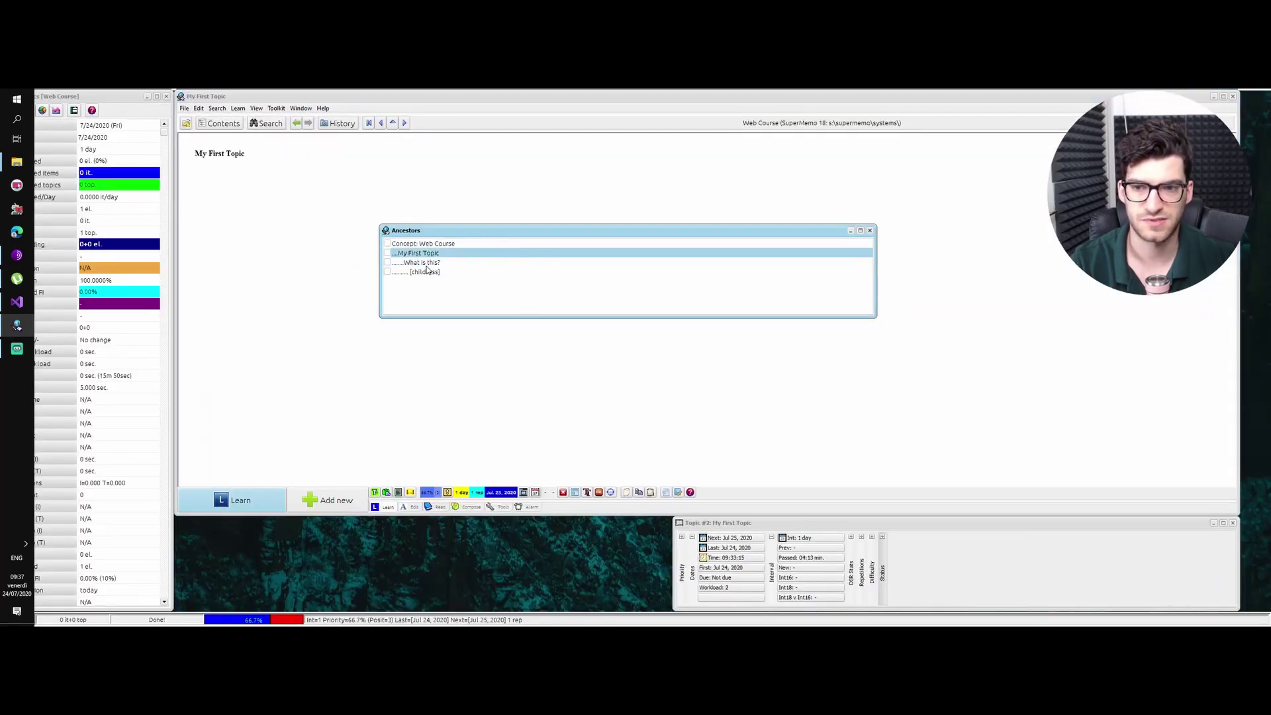
{"action": "left_click", "coordinate": [428, 263]}
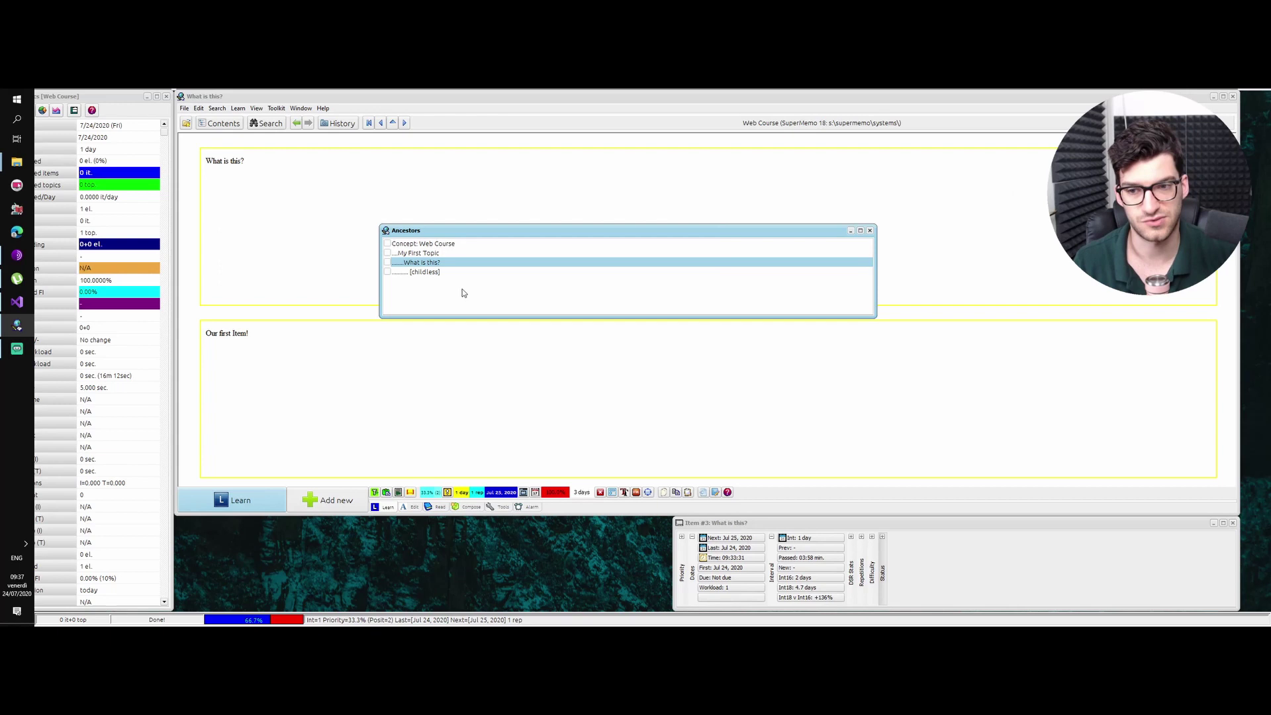
Step: Close the Ancestors window and switch to the Normal window layout
{"action": "left_click", "coordinate": [870, 231]}
{"action": "left_click", "coordinate": [301, 108]}
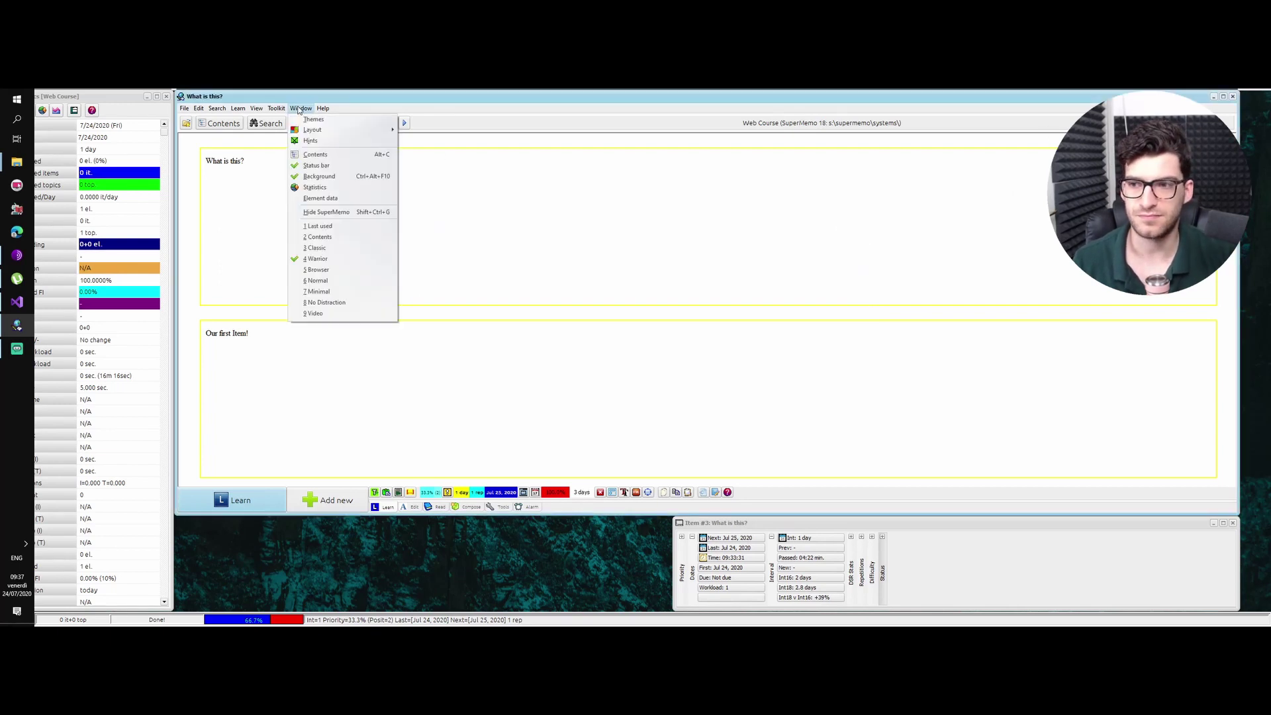
{"action": "left_click", "coordinate": [335, 285]}
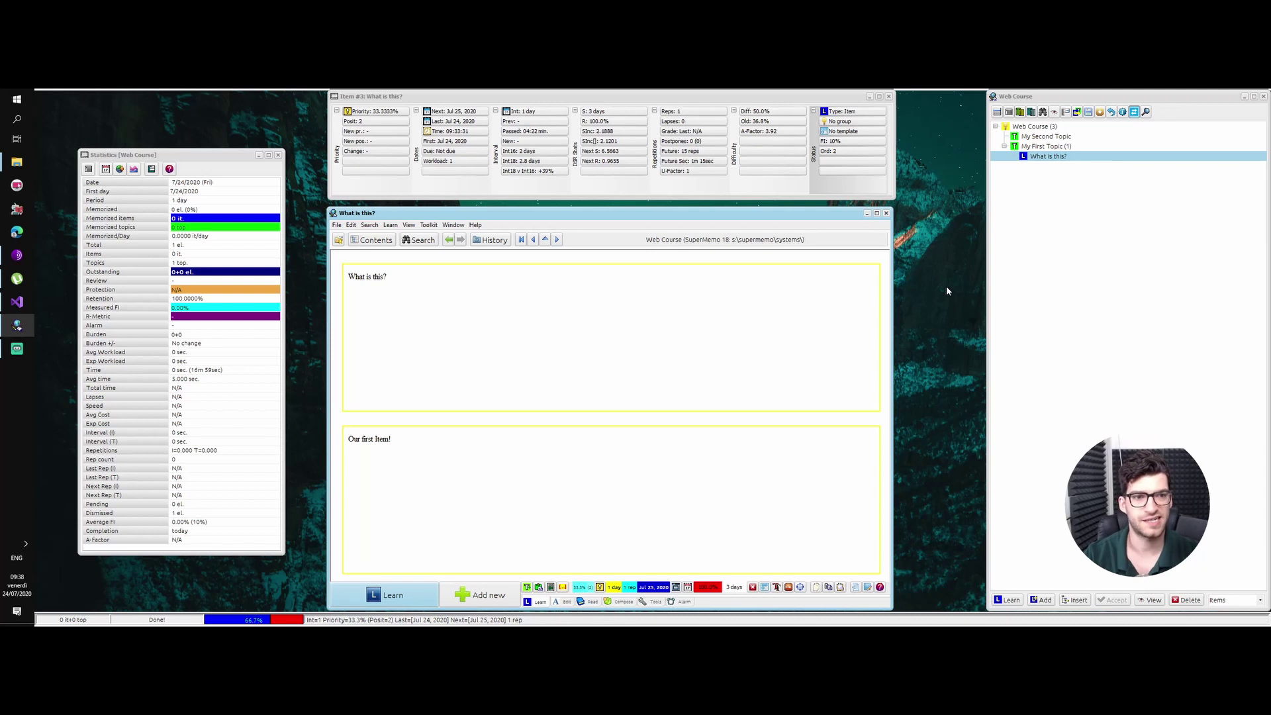
Step: Browse My First Topic, My Second Topic and the "What is this?" item in the contents tree
{"action": "left_click", "coordinate": [1066, 171]}
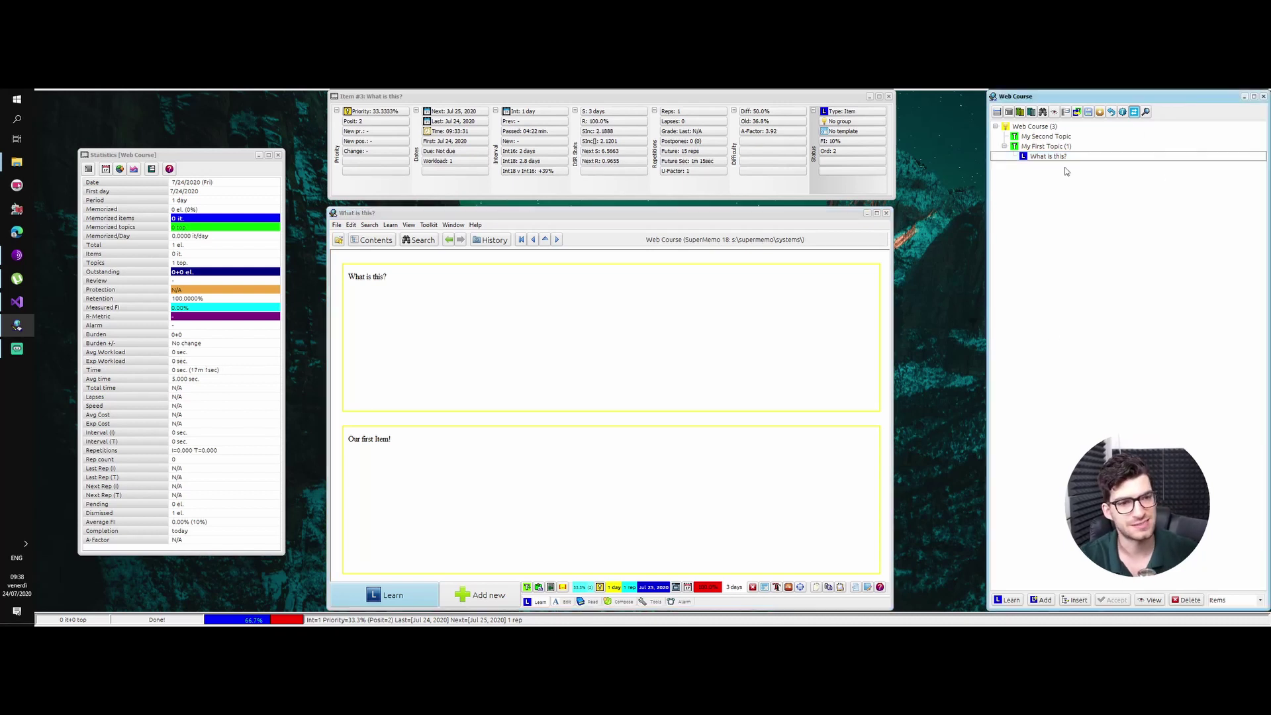
{"action": "left_click", "coordinate": [1057, 146]}
{"action": "key", "text": "Up"}
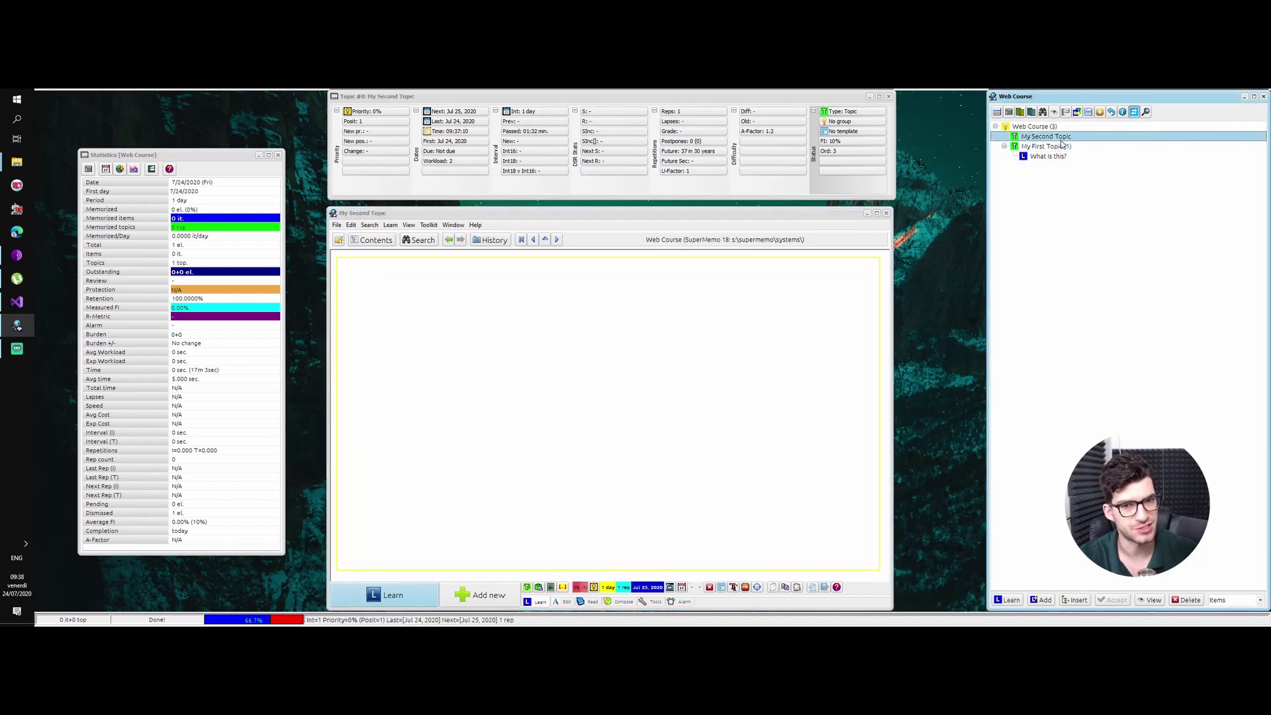
{"action": "left_click", "coordinate": [1059, 144]}
{"action": "left_click", "coordinate": [1055, 159]}
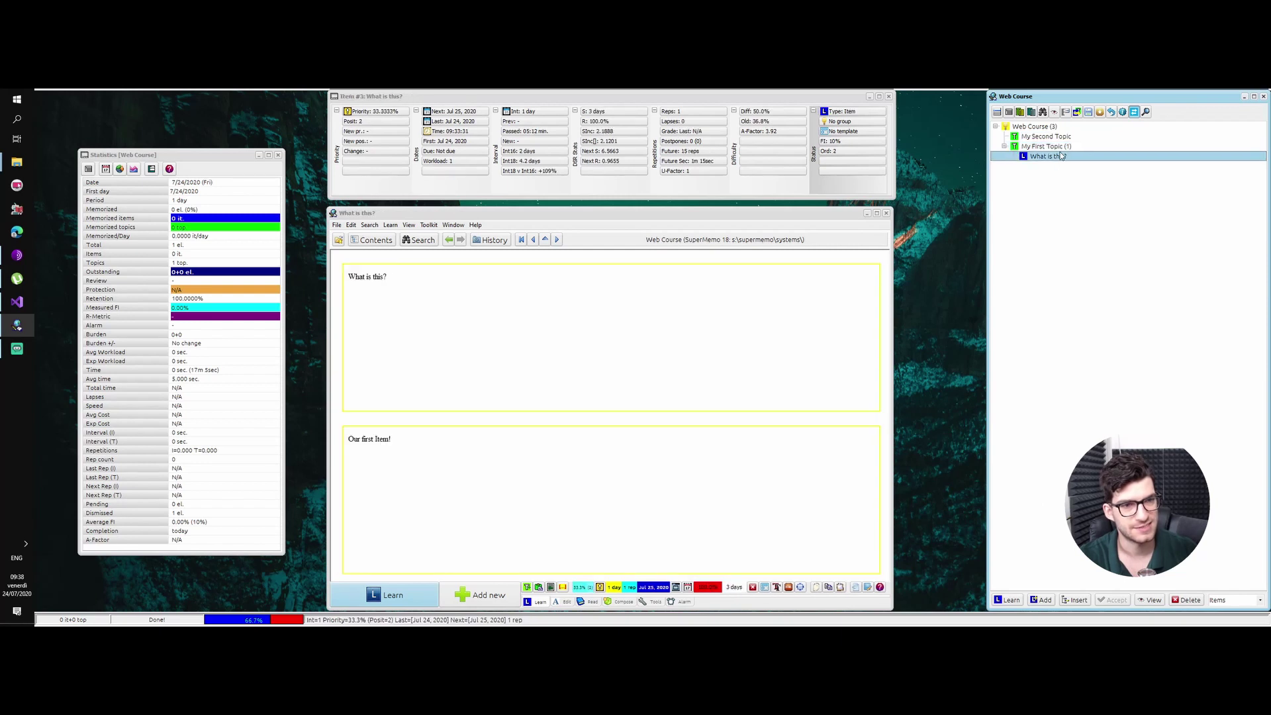
{"action": "left_click", "coordinate": [1064, 147]}
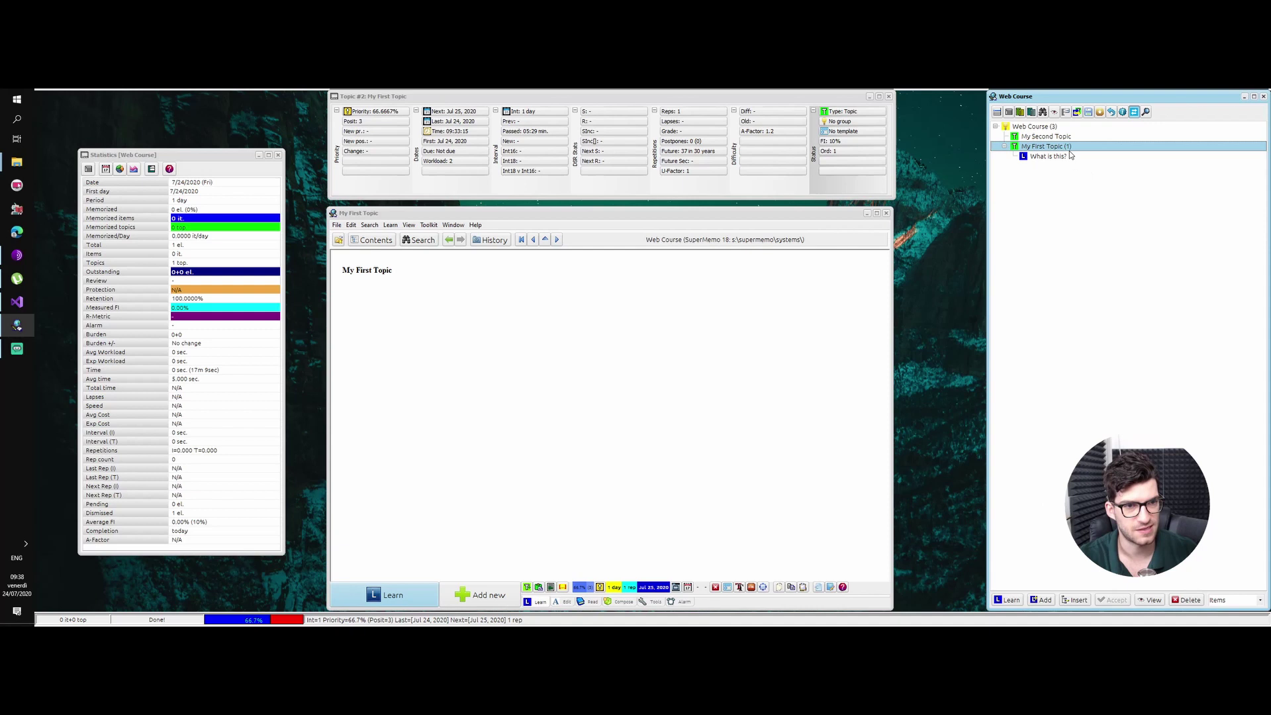
{"action": "left_click", "coordinate": [1054, 138]}
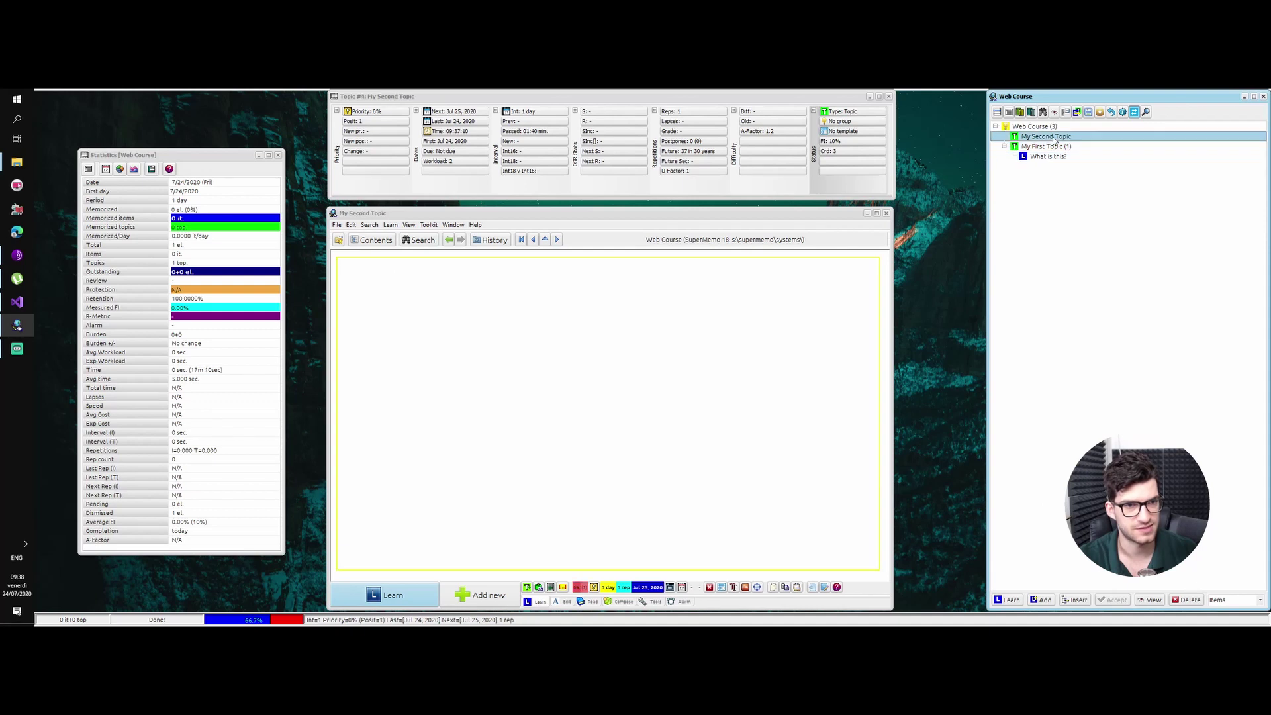
Step: Nest My Second Topic inside My First Topic, move it back out to the Web Course level, and expand My First Topic
{"action": "left_click_drag", "start_coordinate": [1023, 140], "coordinate": [1030, 147]}
{"action": "left_click", "coordinate": [1004, 136]}
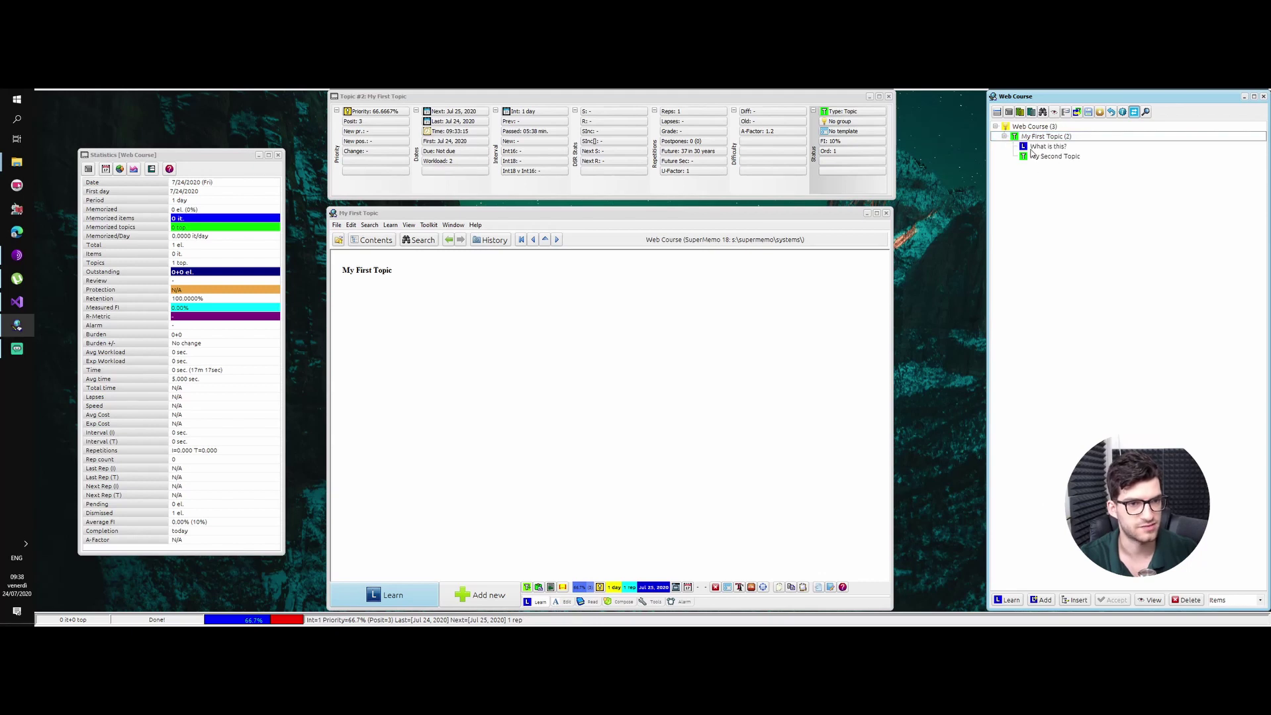
{"action": "left_click_drag", "start_coordinate": [1050, 158], "coordinate": [1011, 126]}
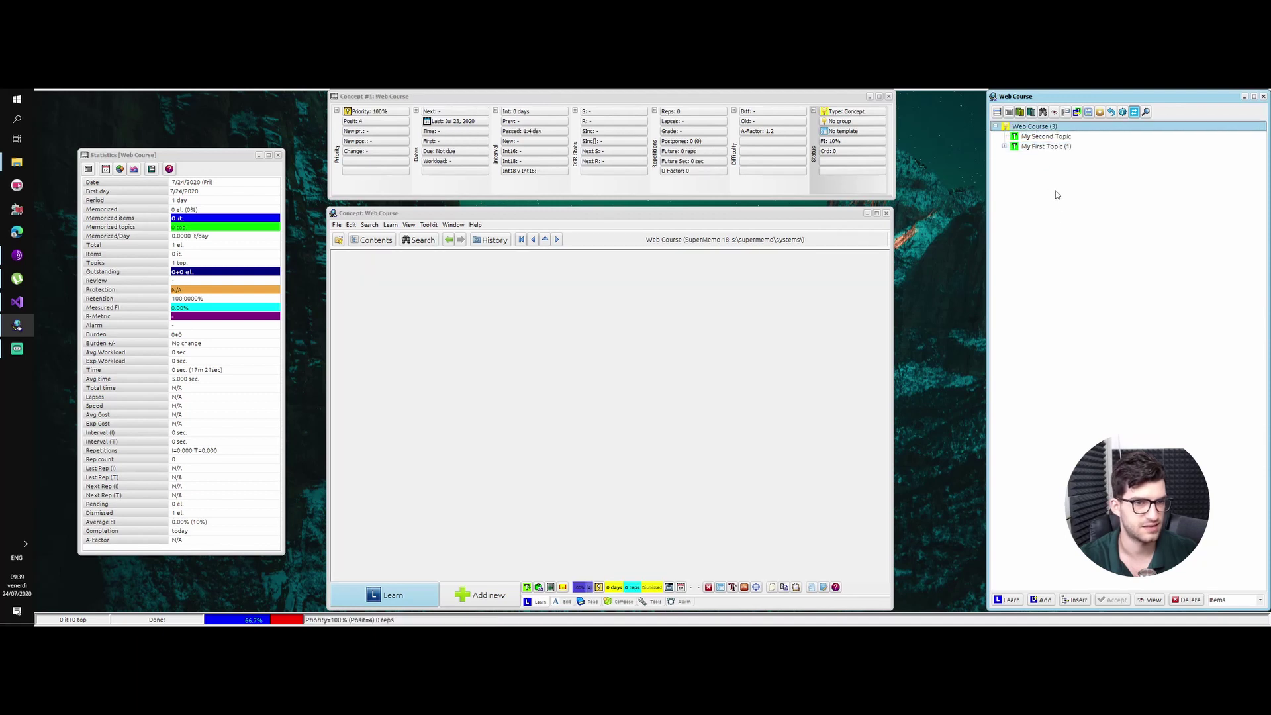
{"action": "left_click", "coordinate": [1004, 146]}
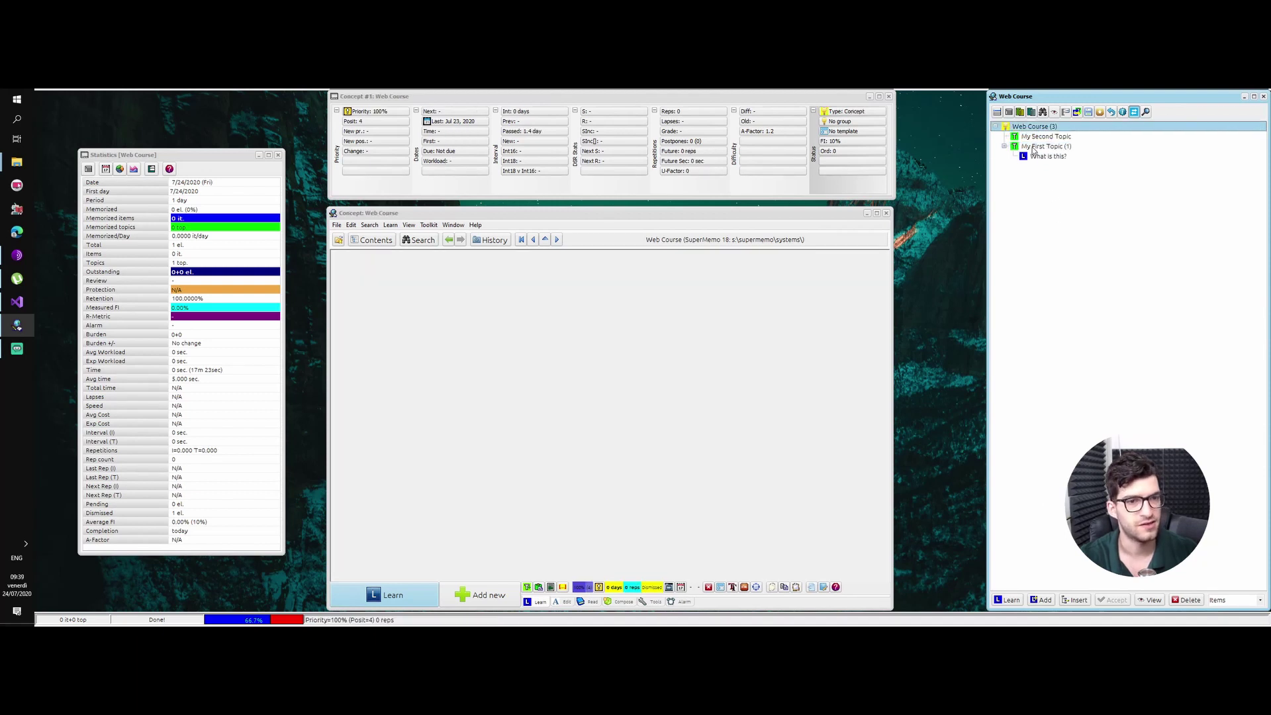
Step: Nest My First Topic inside My Second Topic, and return it to the Web Course level above My Second Topic
{"action": "left_click_drag", "start_coordinate": [1039, 149], "coordinate": [1052, 137]}
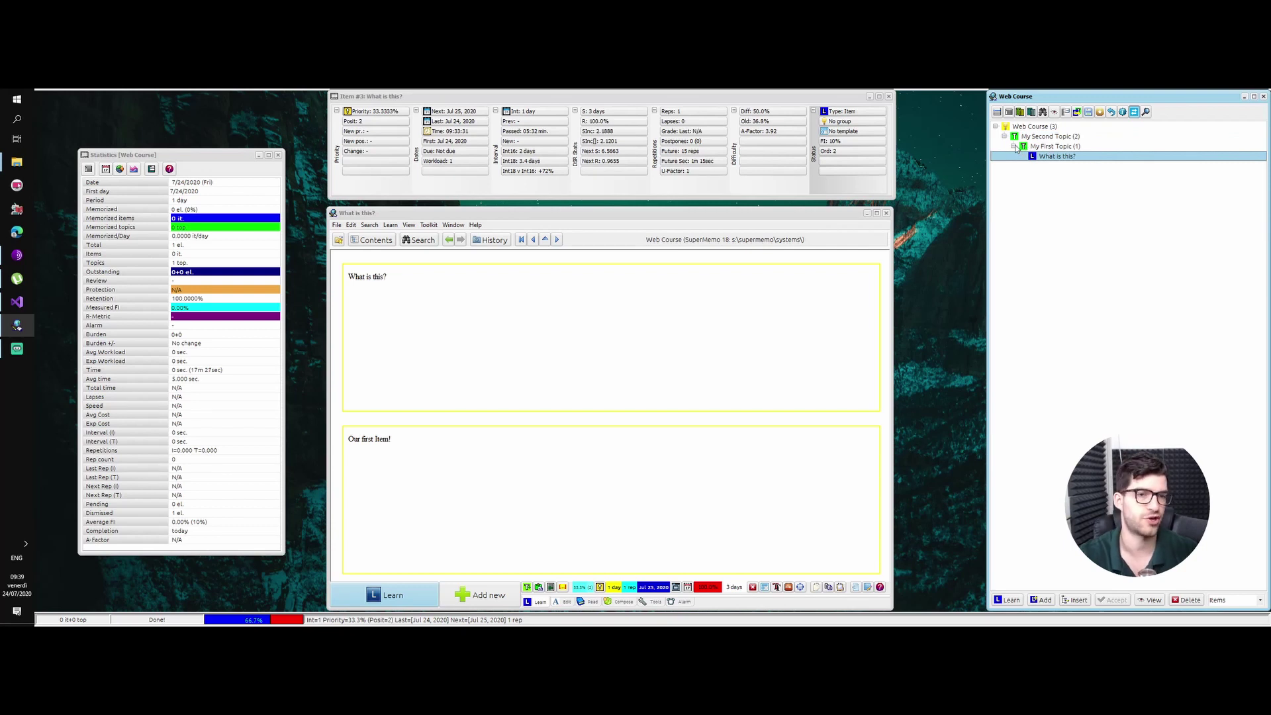
{"action": "left_click", "coordinate": [1013, 146]}
{"action": "left_click_drag", "start_coordinate": [1036, 146], "coordinate": [1008, 134]}
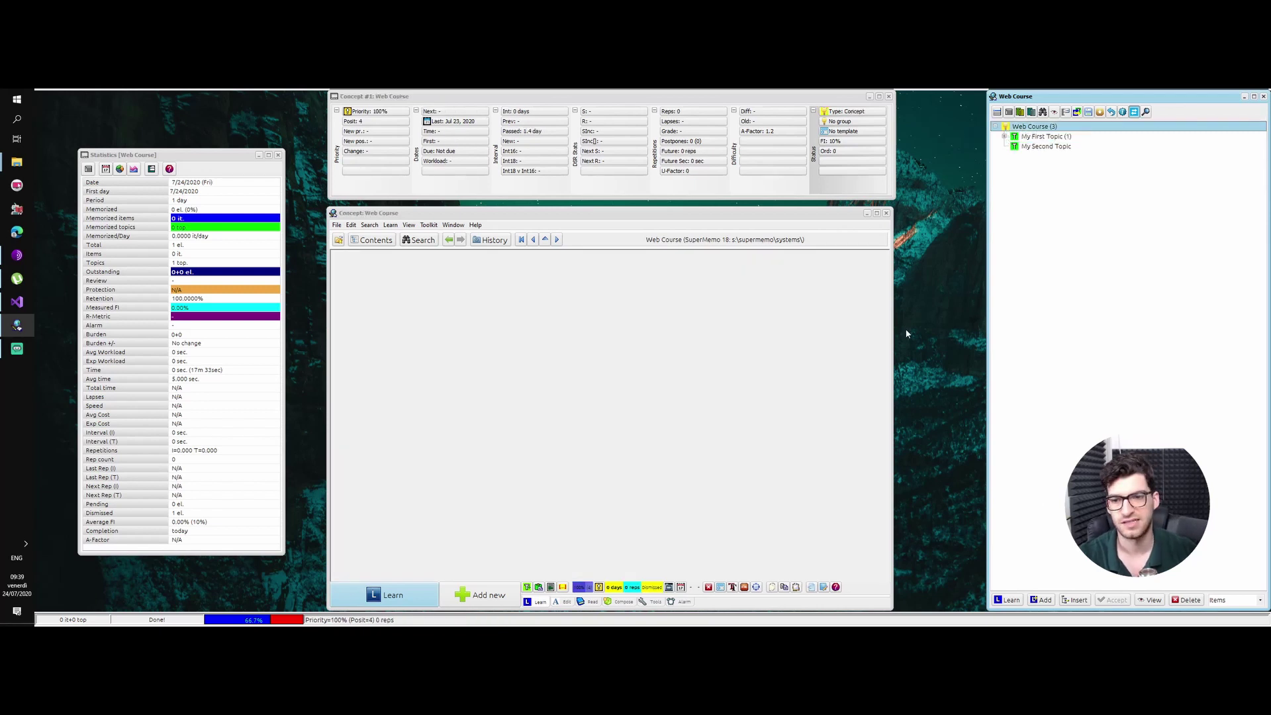
{"action": "left_click", "coordinate": [824, 314]}
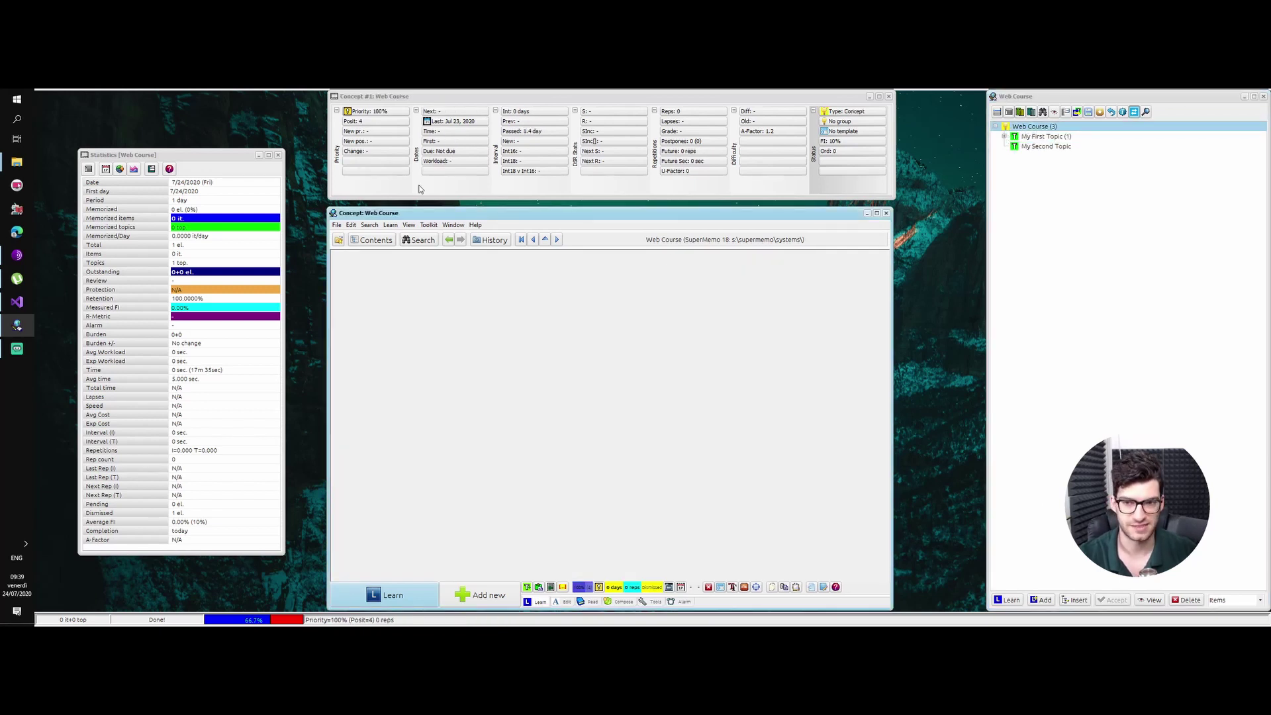
{"action": "left_click", "coordinate": [453, 225]}
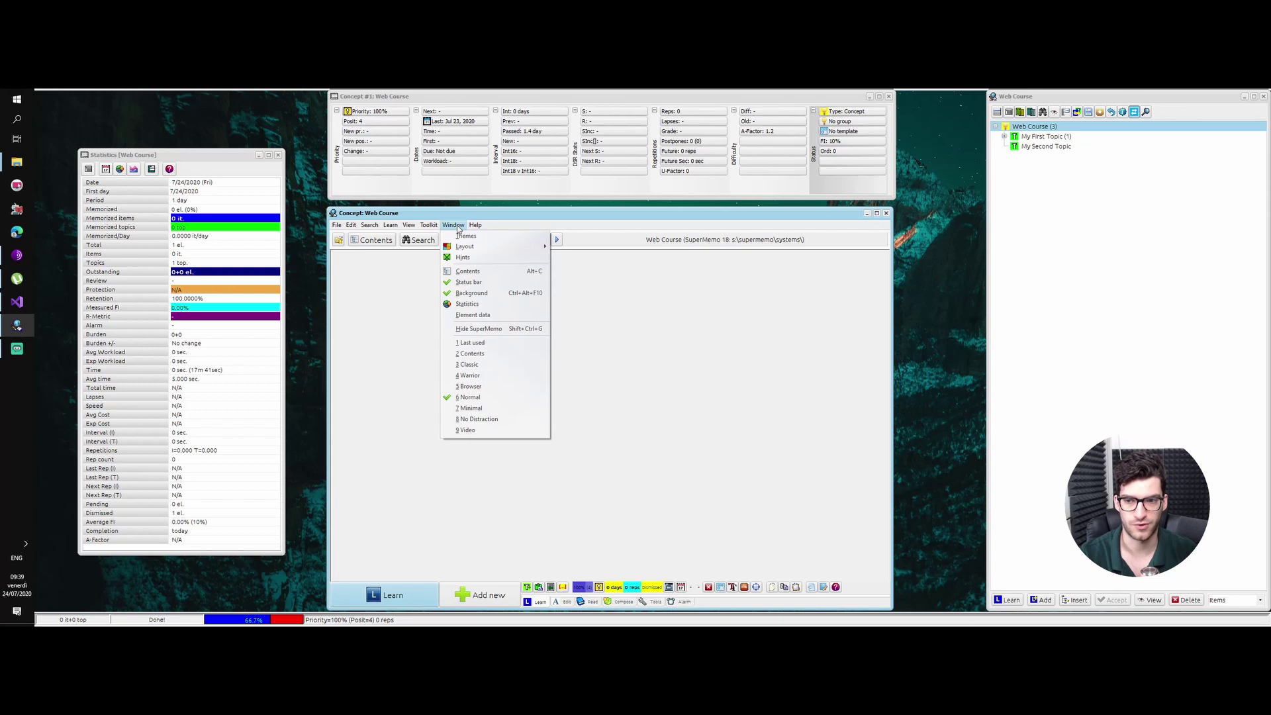
{"action": "left_click", "coordinate": [448, 217]}
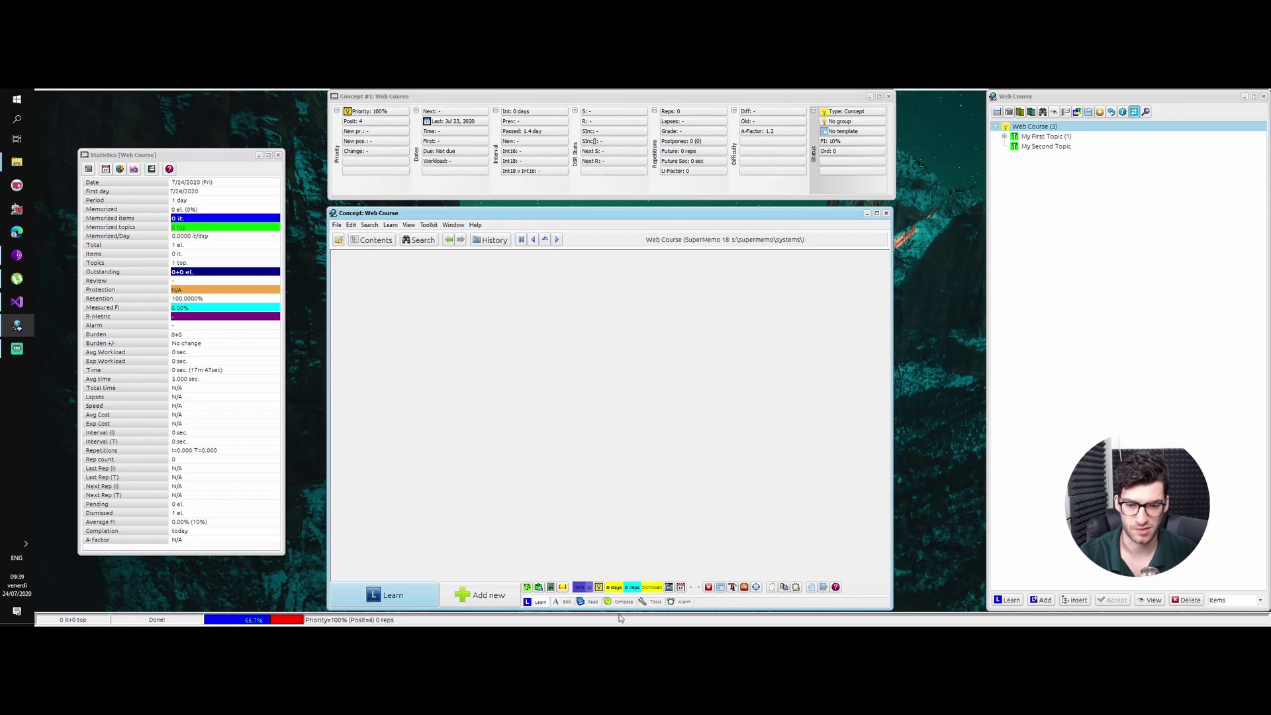
Step: Look through the element window's Read, Compose and Alarm tool sets and return to the Learn set
{"action": "left_click", "coordinate": [594, 602]}
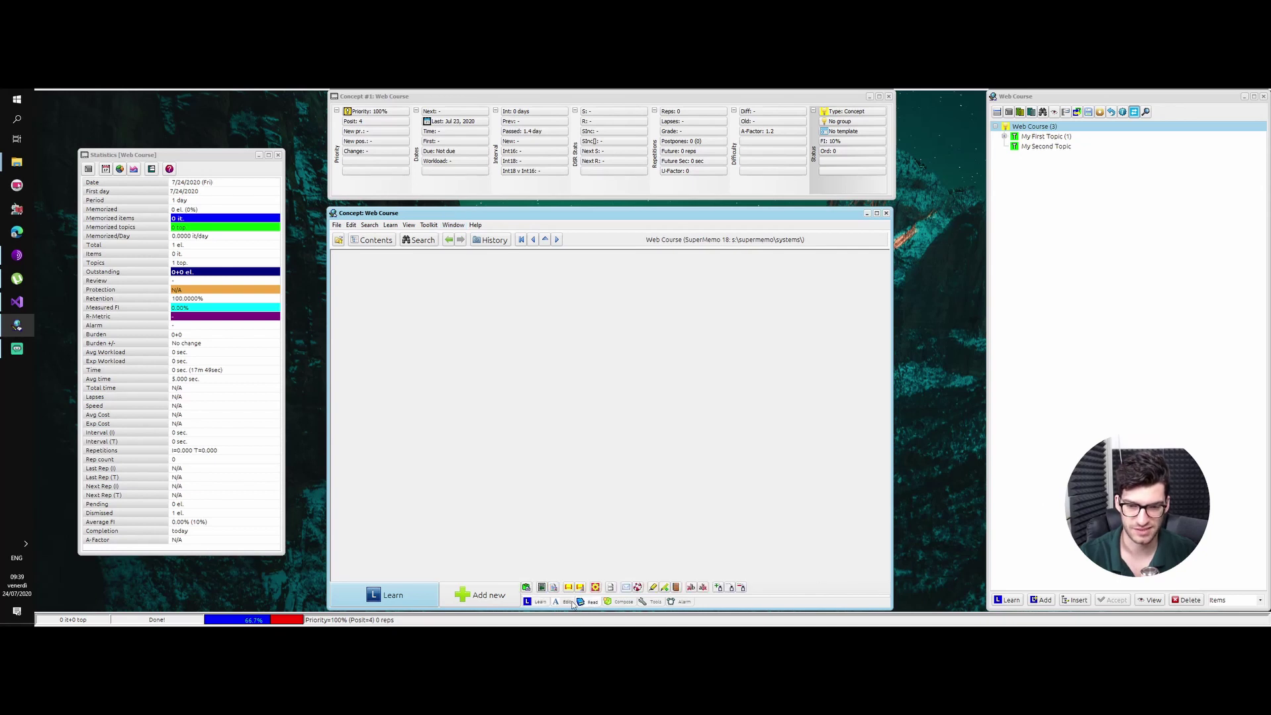
{"action": "left_click", "coordinate": [622, 601]}
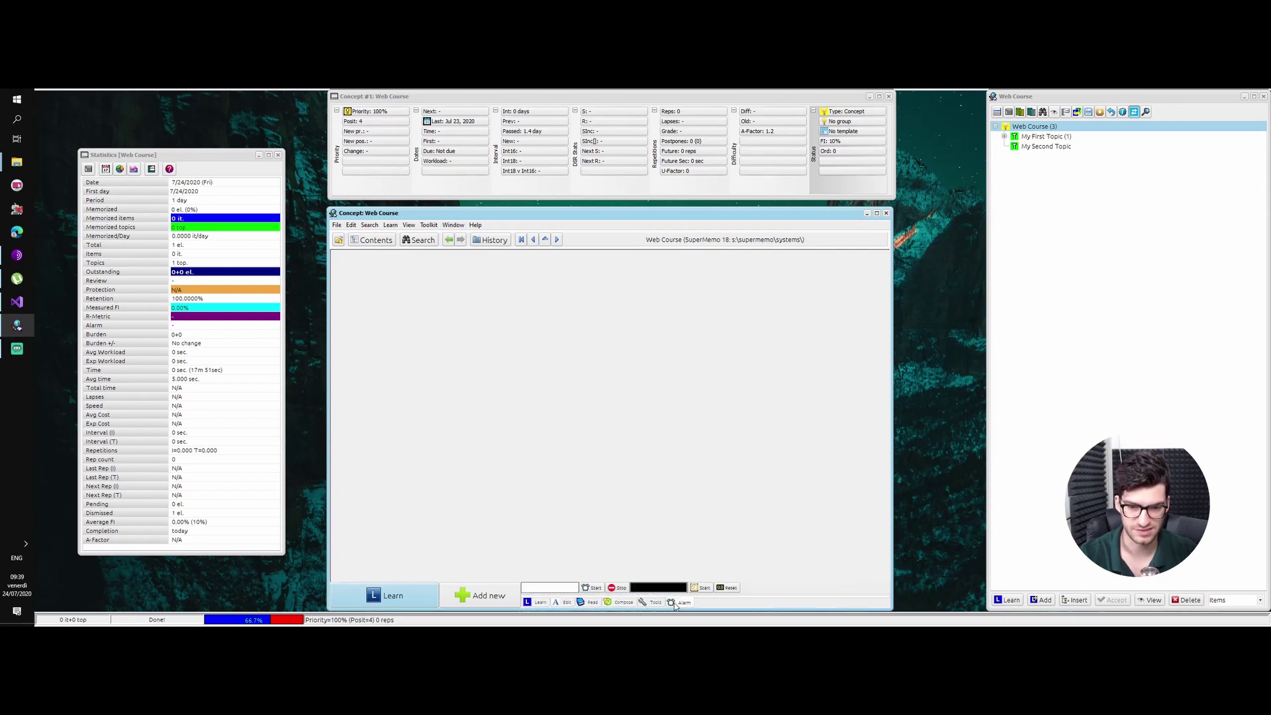
{"action": "left_click", "coordinate": [586, 603]}
{"action": "left_click", "coordinate": [542, 602]}
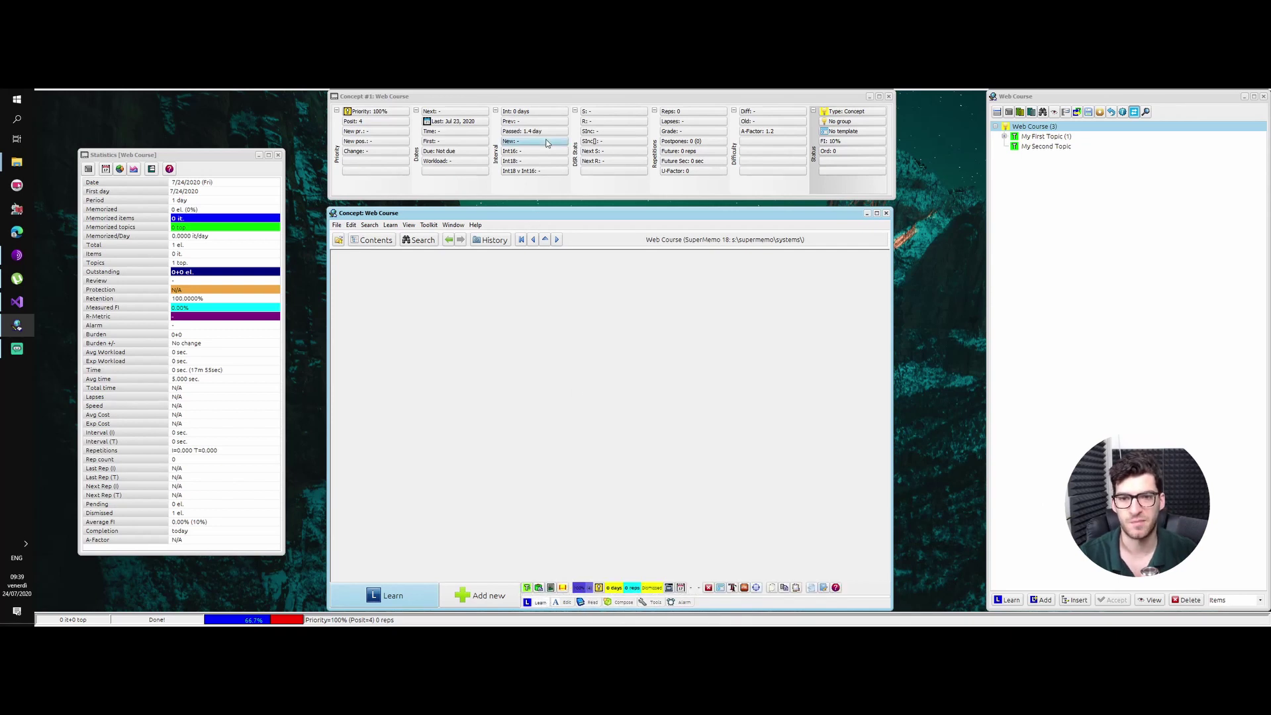
Step: Preview the TabletDark theme and apply the Windows10 Blue theme to the program's windows
{"action": "left_click", "coordinate": [453, 225]}
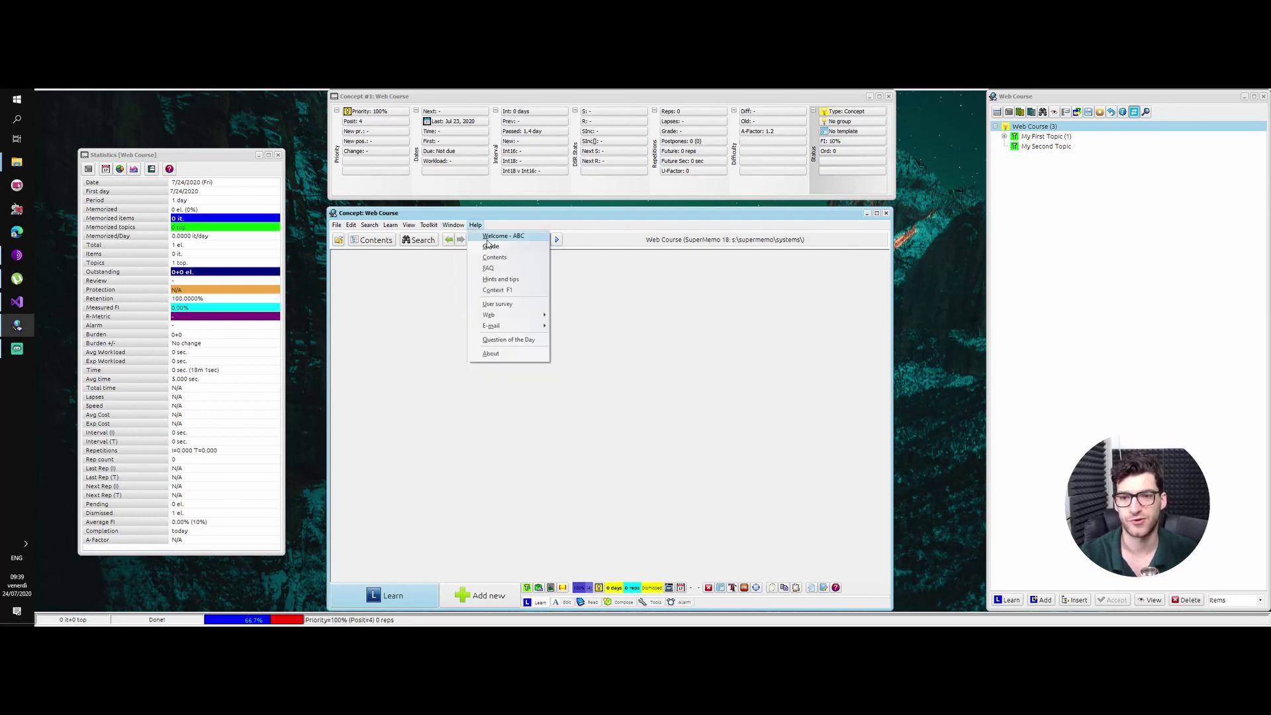
{"action": "left_click", "coordinate": [467, 236]}
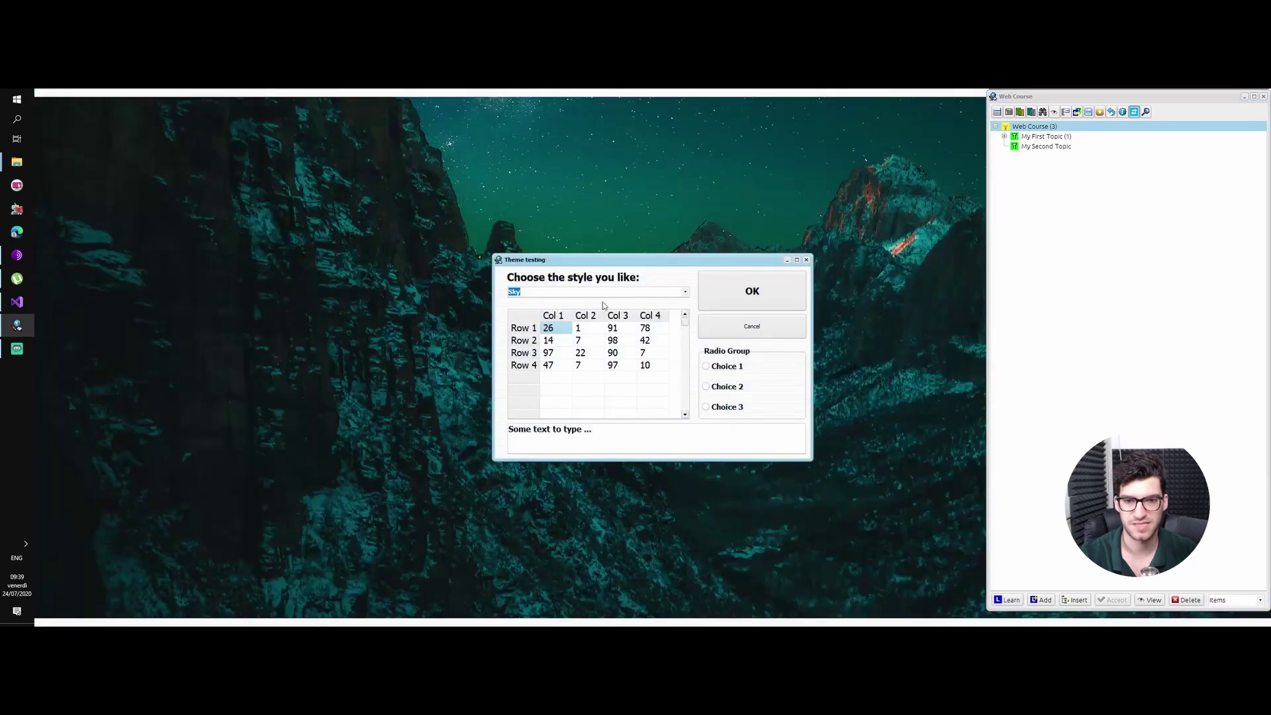
{"action": "left_click", "coordinate": [596, 292]}
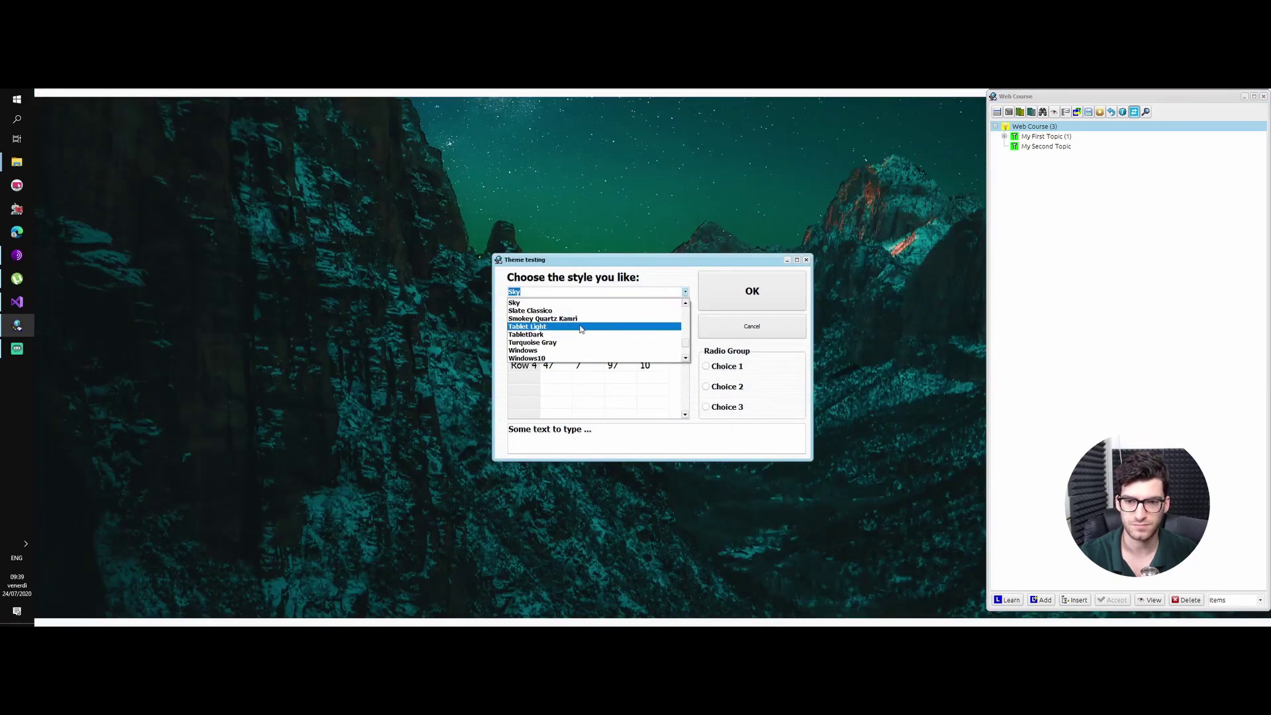
{"action": "left_click", "coordinate": [645, 334]}
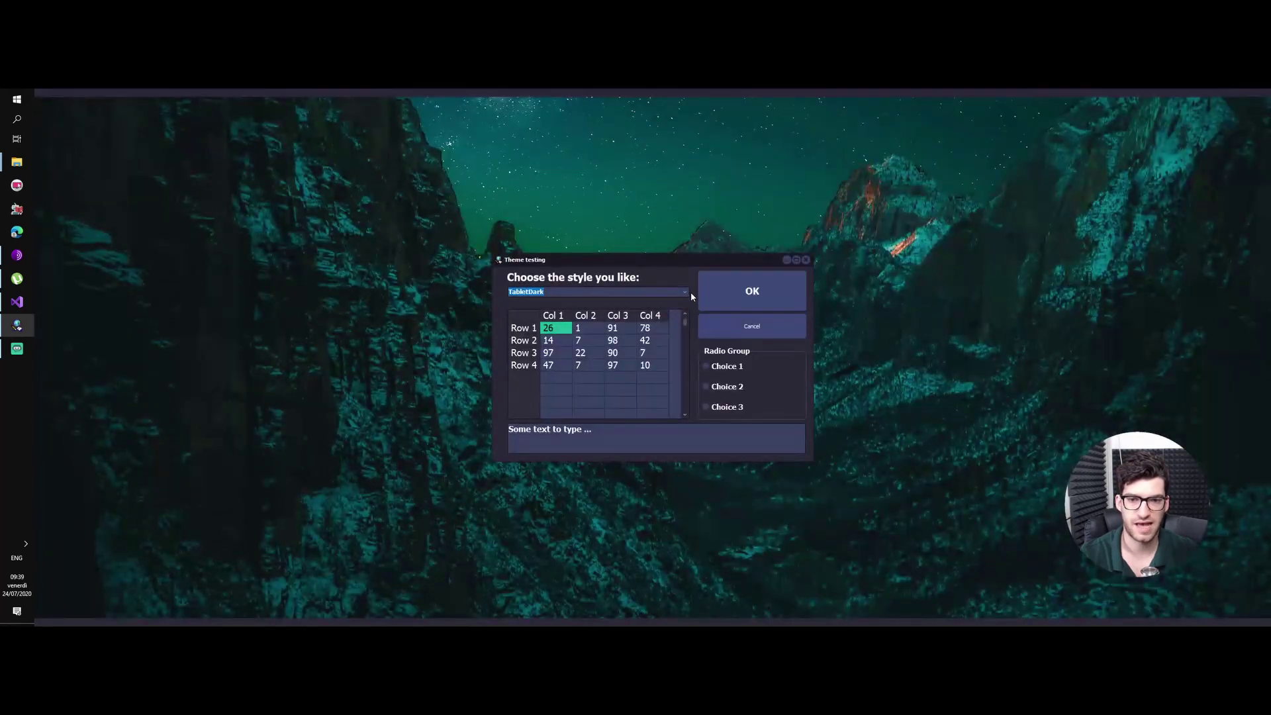
{"action": "left_click", "coordinate": [684, 292]}
{"action": "left_click", "coordinate": [634, 326]}
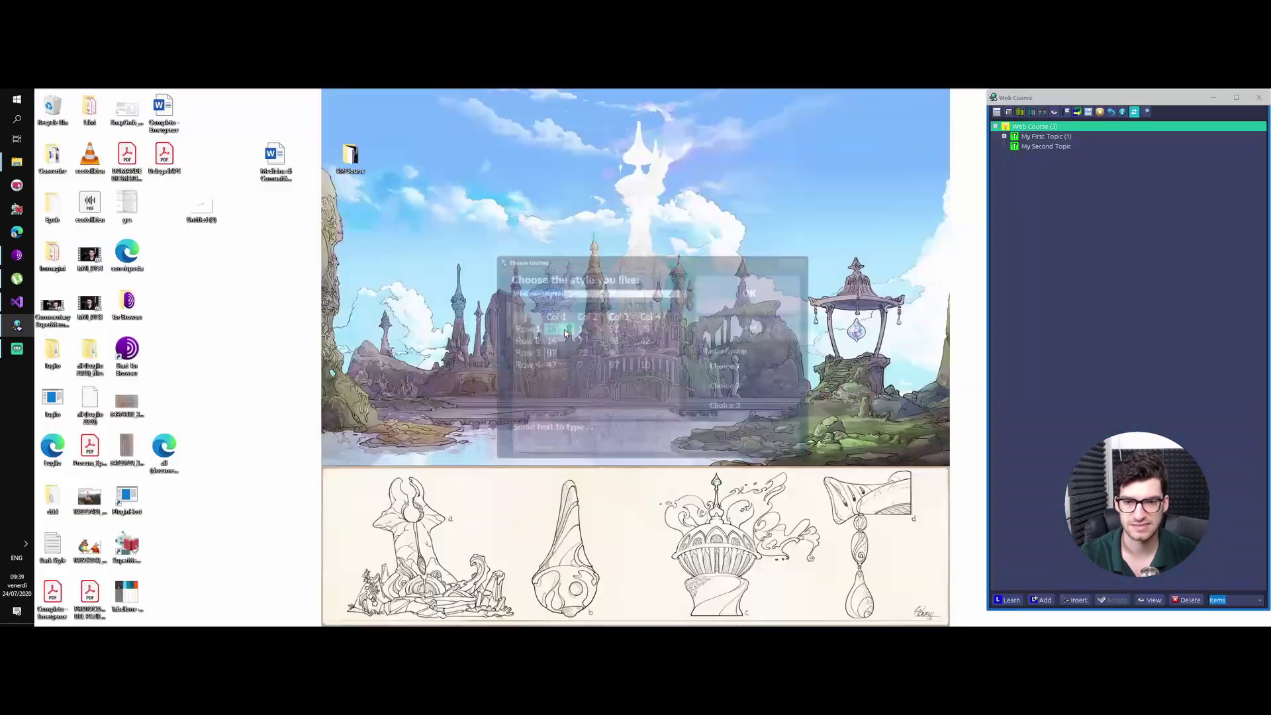
{"action": "left_click", "coordinate": [745, 283]}
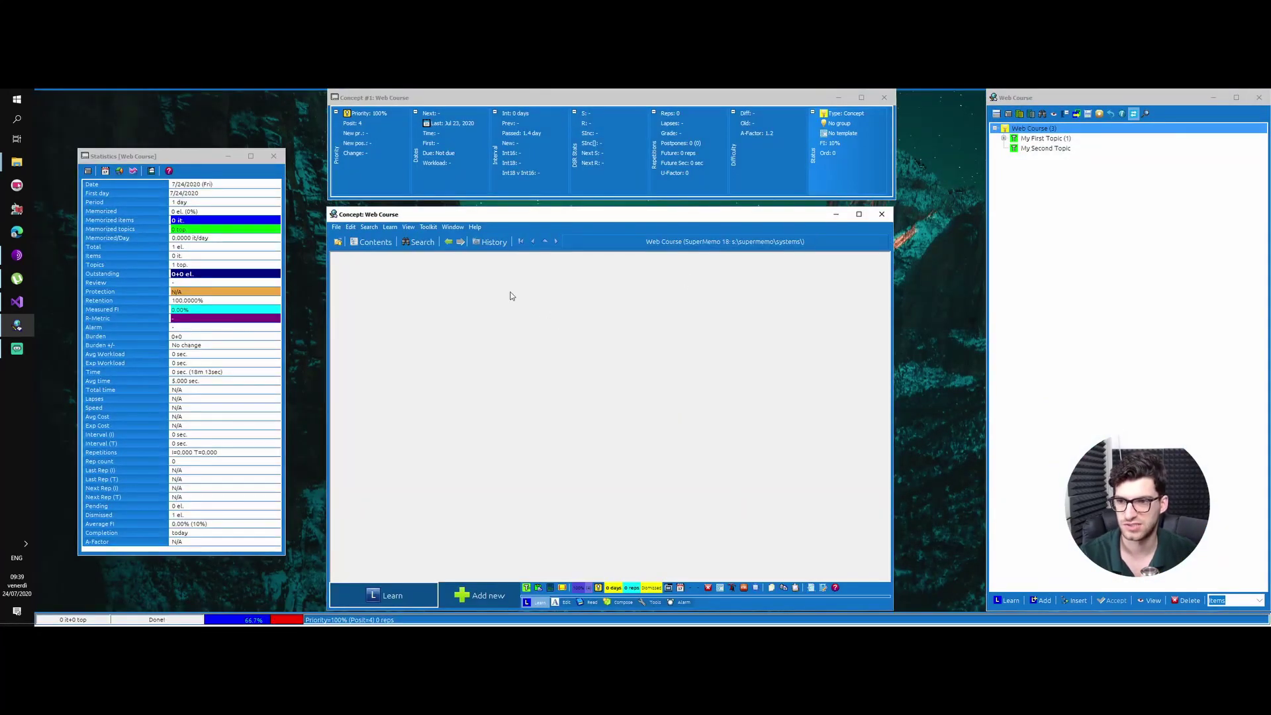
Step: Apply the Windows10 Purple theme to the program's windows
{"action": "left_click", "coordinate": [453, 227]}
{"action": "left_click", "coordinate": [499, 240]}
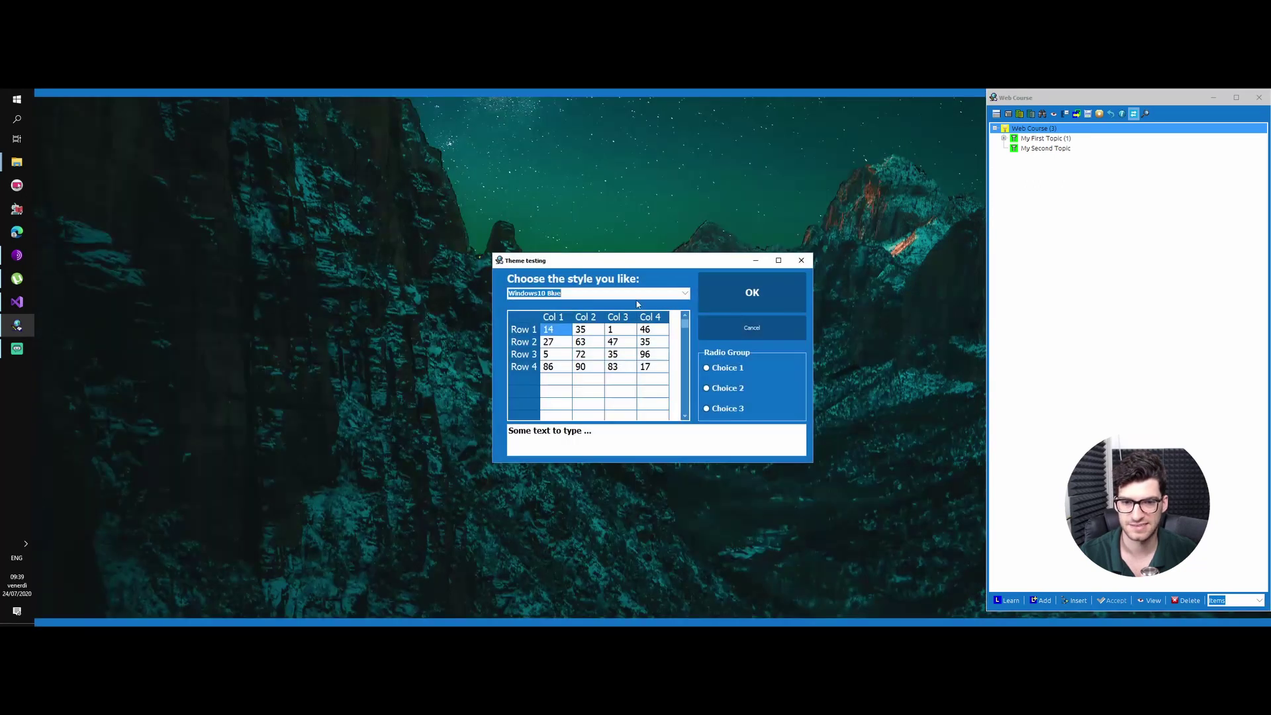
{"action": "left_click", "coordinate": [684, 293]}
{"action": "left_click", "coordinate": [618, 354]}
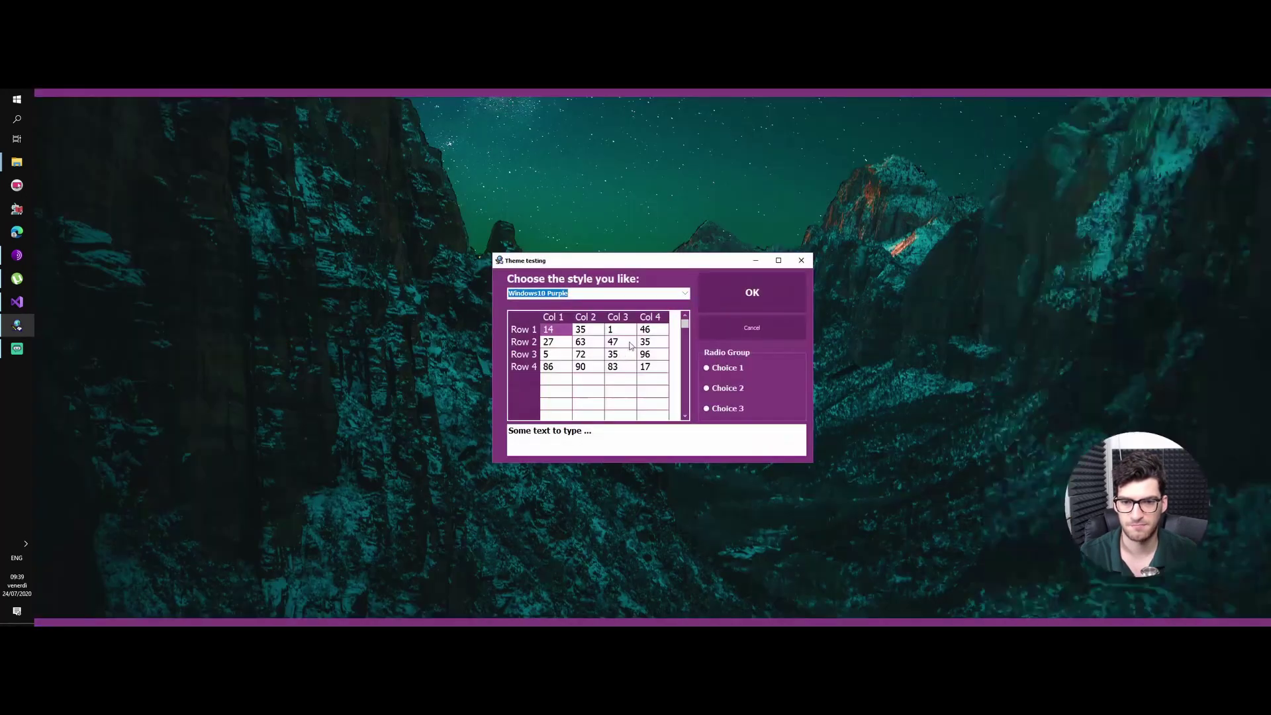
{"action": "left_click", "coordinate": [718, 292]}
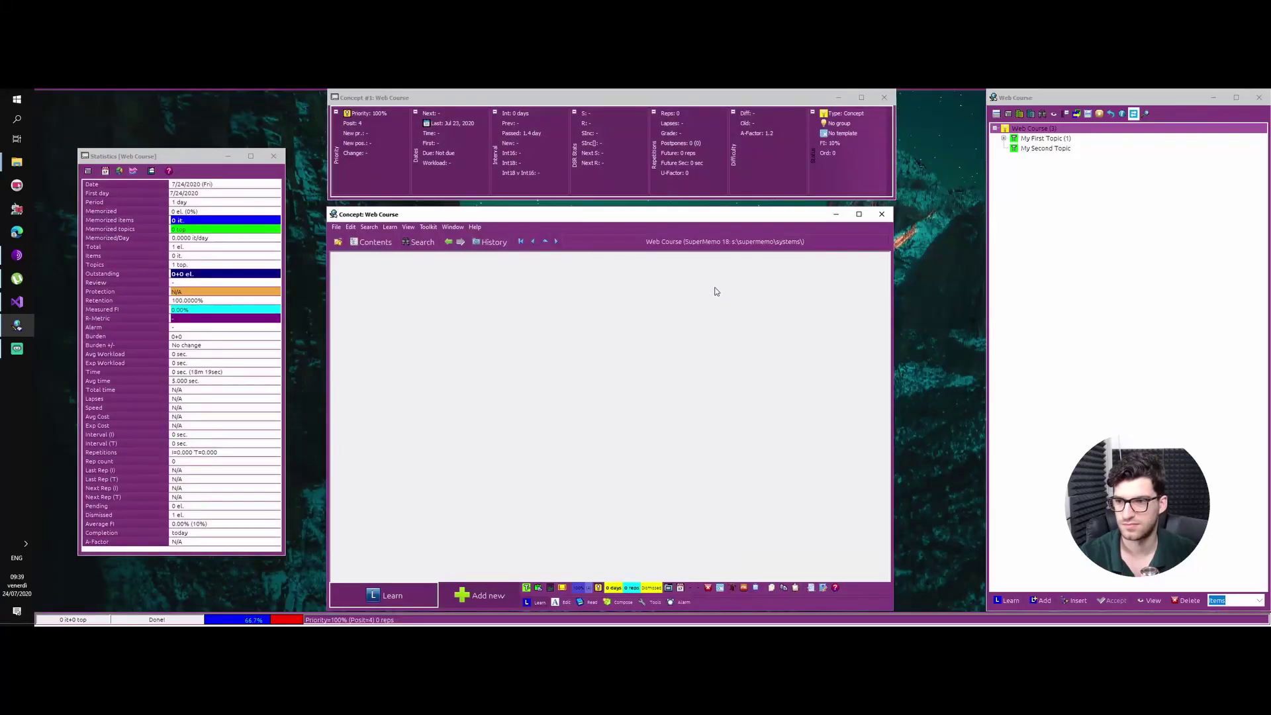
Step: Switch the program's windows to the Silver theme
{"action": "left_click", "coordinate": [475, 227]}
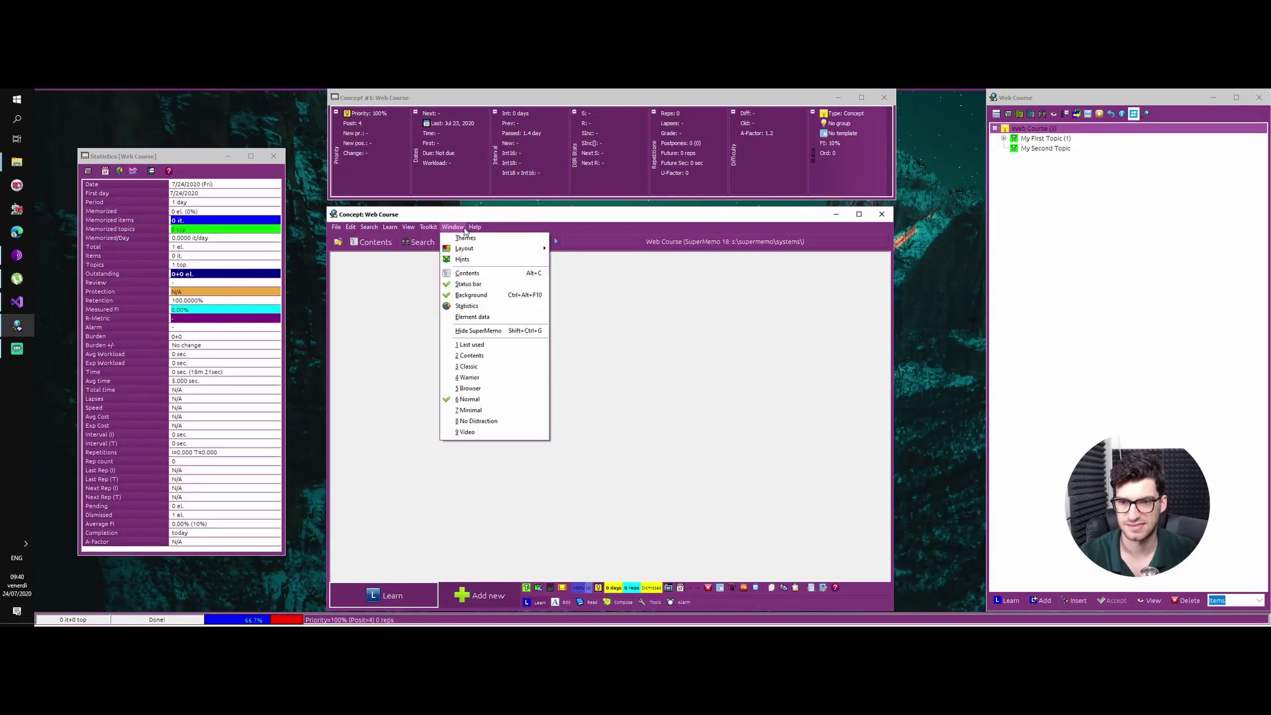
{"action": "left_click", "coordinate": [456, 239]}
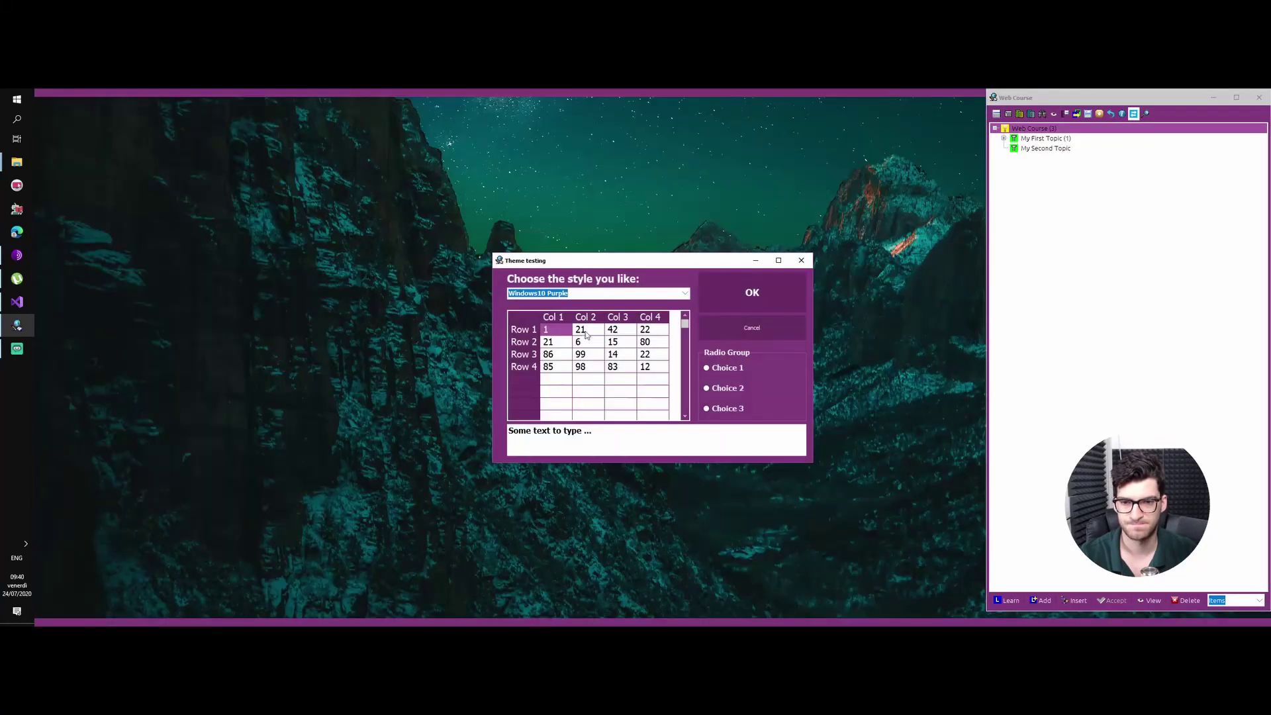
{"action": "left_click", "coordinate": [685, 293]}
{"action": "left_click", "coordinate": [622, 305]}
{"action": "left_click", "coordinate": [707, 290]}
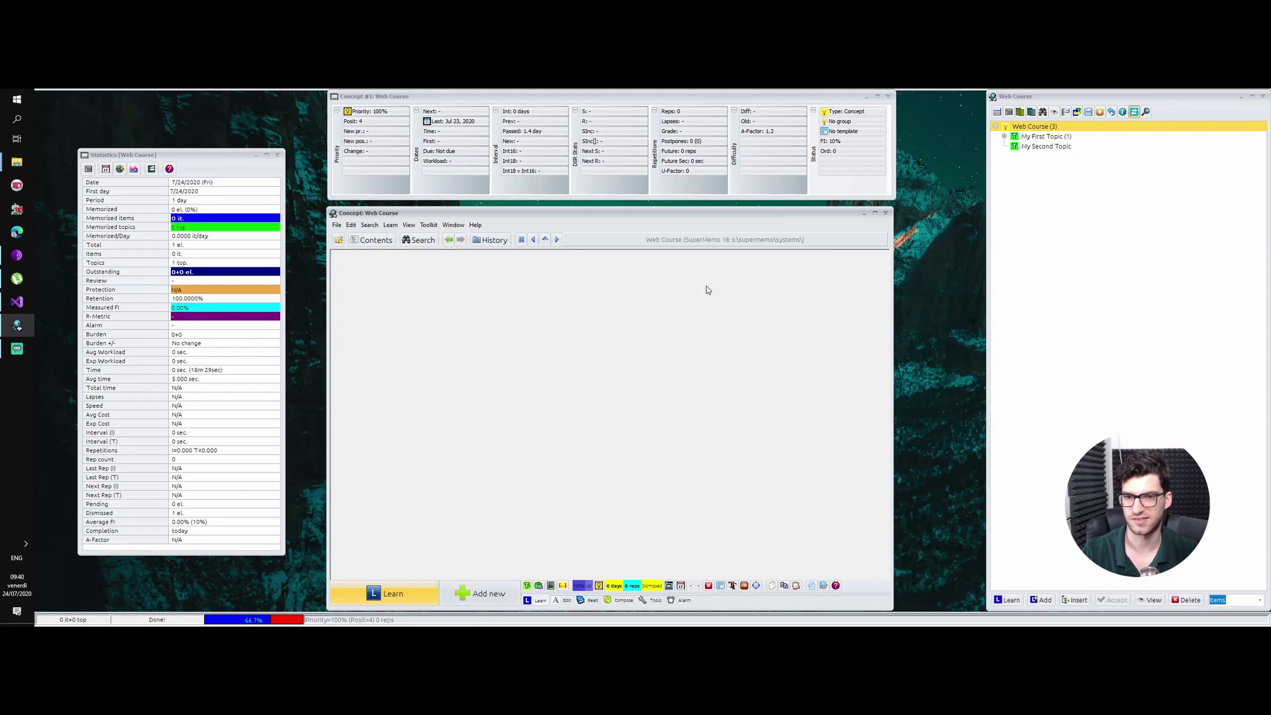
Step: Apply a dark navy theme with green highlights to the program's windows
{"action": "left_click", "coordinate": [454, 225]}
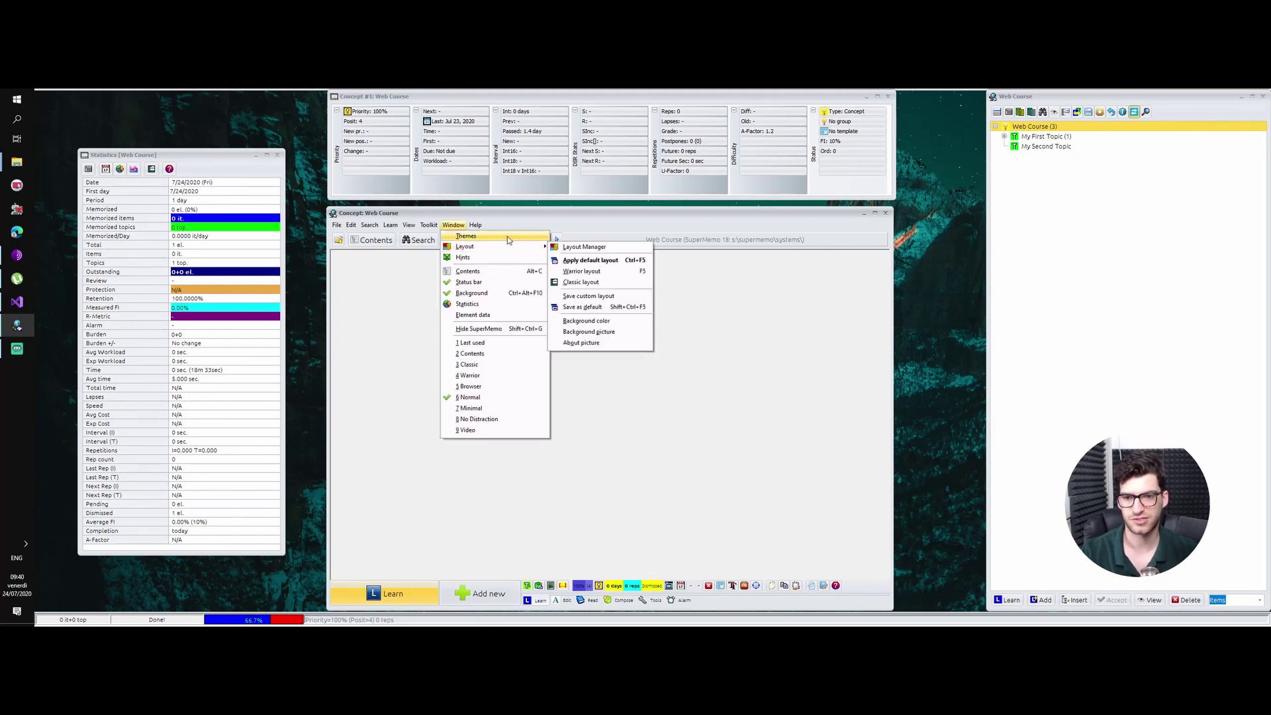
{"action": "left_click", "coordinate": [473, 236]}
{"action": "left_click", "coordinate": [622, 292]}
{"action": "scroll", "coordinate": [629, 325], "scroll_direction": "up", "scroll_amount": 3}
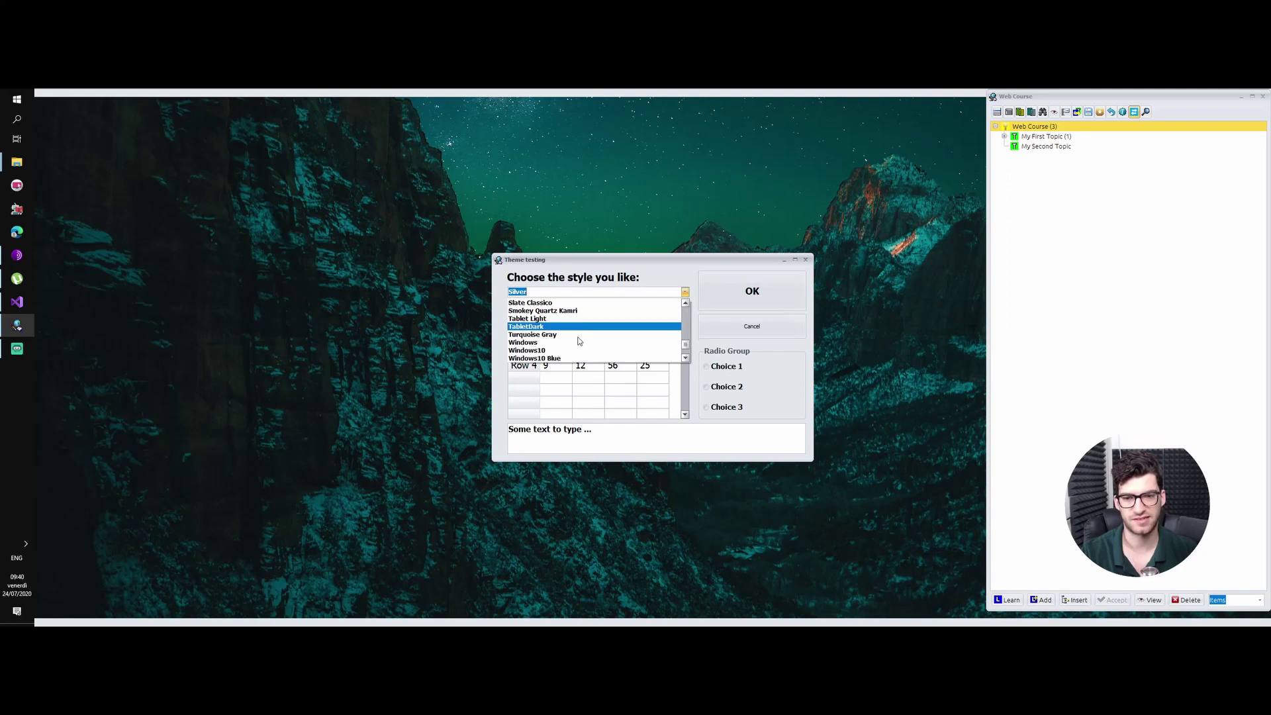
{"action": "left_click", "coordinate": [625, 322]}
{"action": "left_click", "coordinate": [725, 290]}
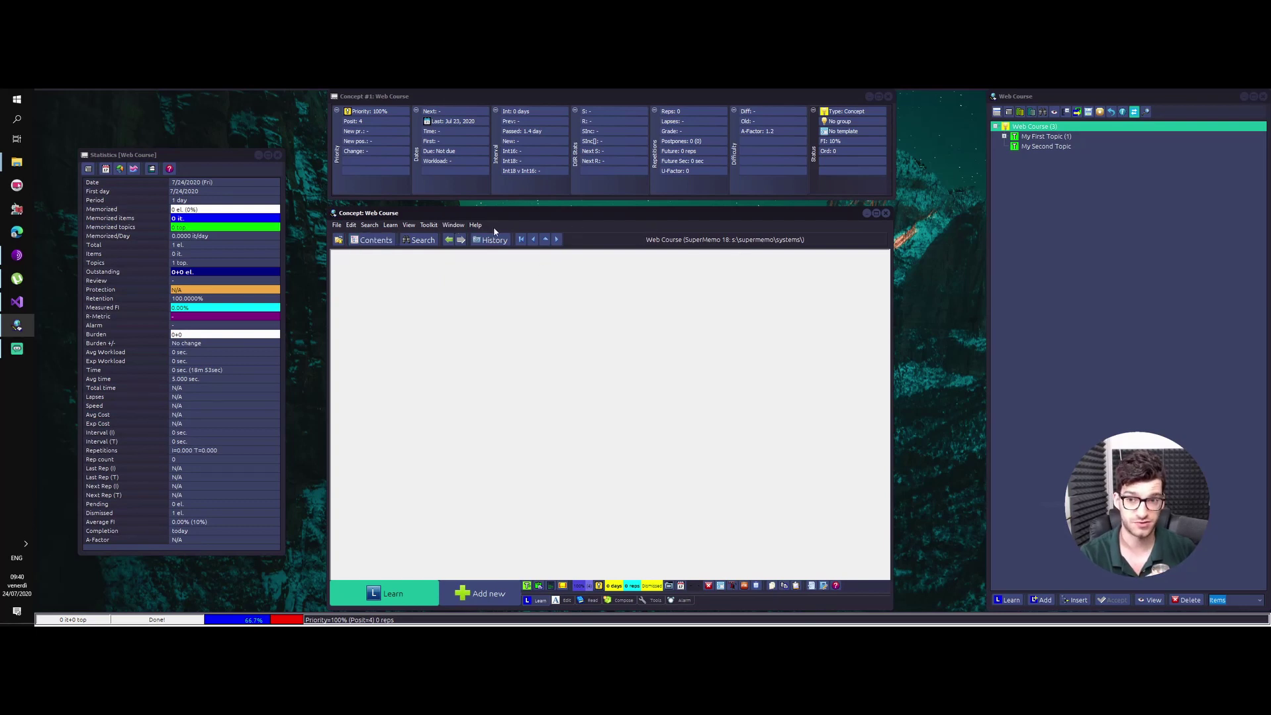
Step: Examine the window layout commands and the dialog for naming a saved layout, leaving without saving one
{"action": "left_click", "coordinate": [461, 227]}
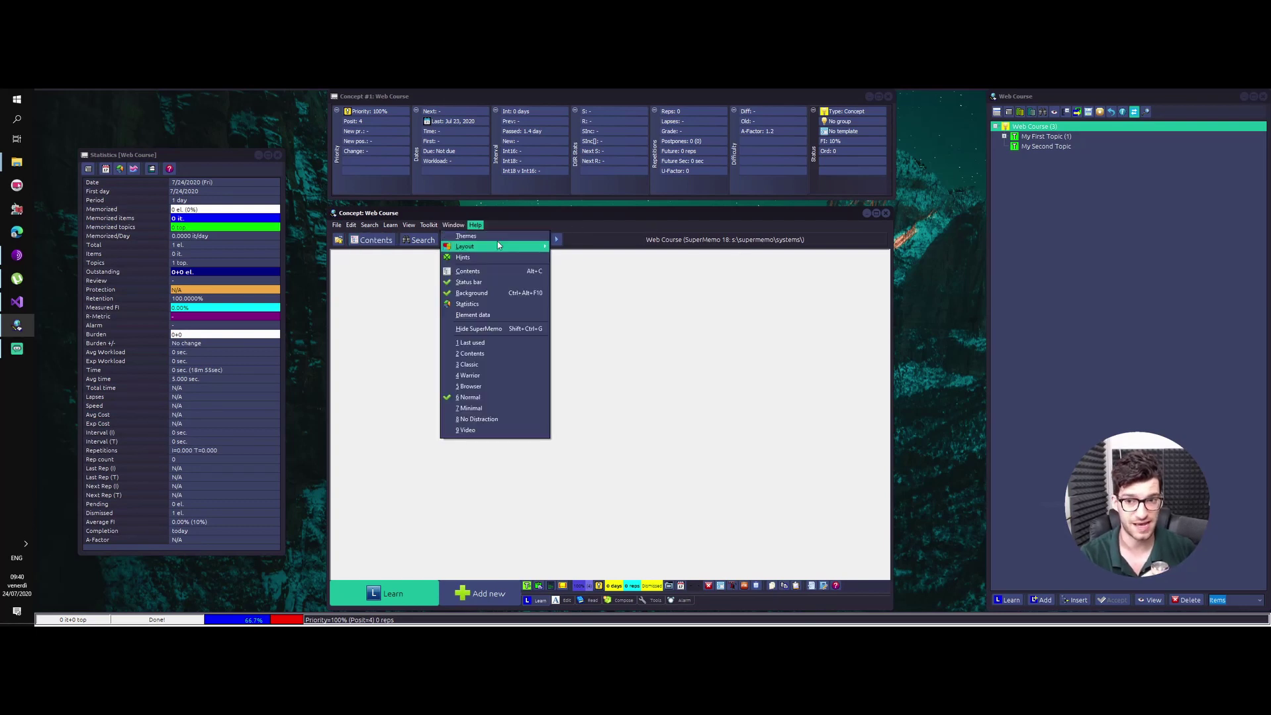
{"action": "mouse_move", "coordinate": [497, 246]}
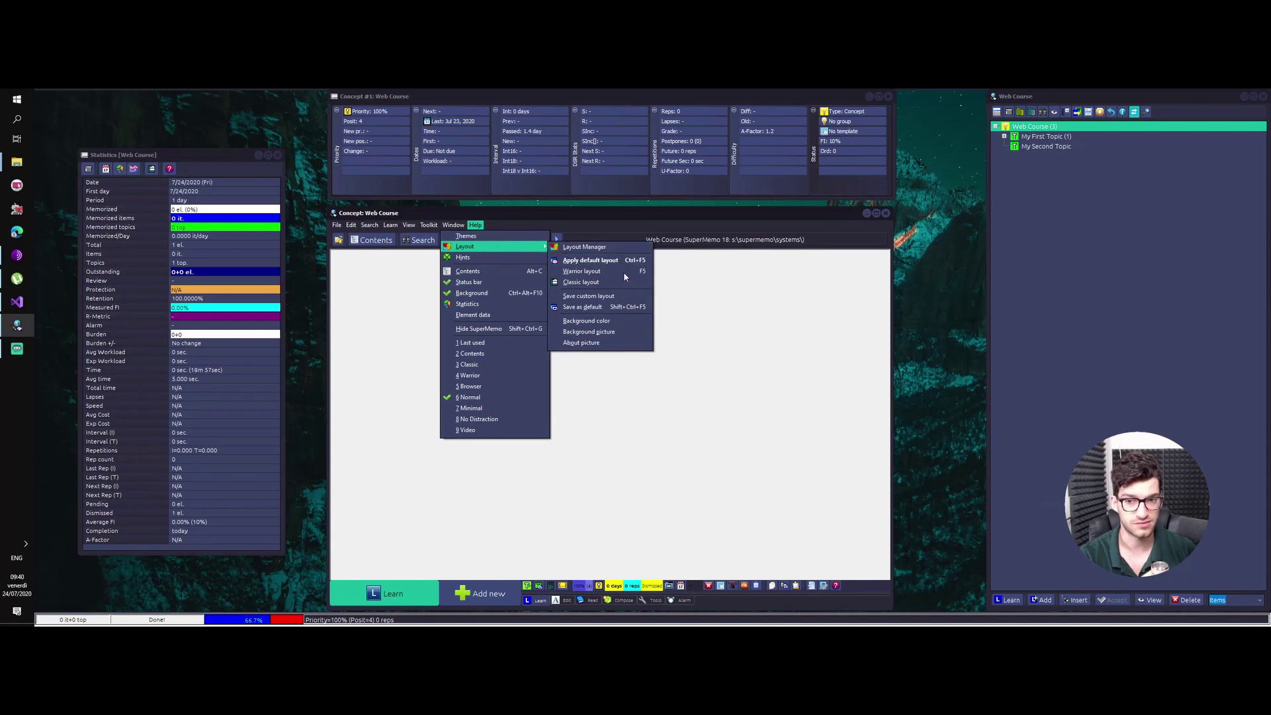
{"action": "left_click", "coordinate": [601, 306]}
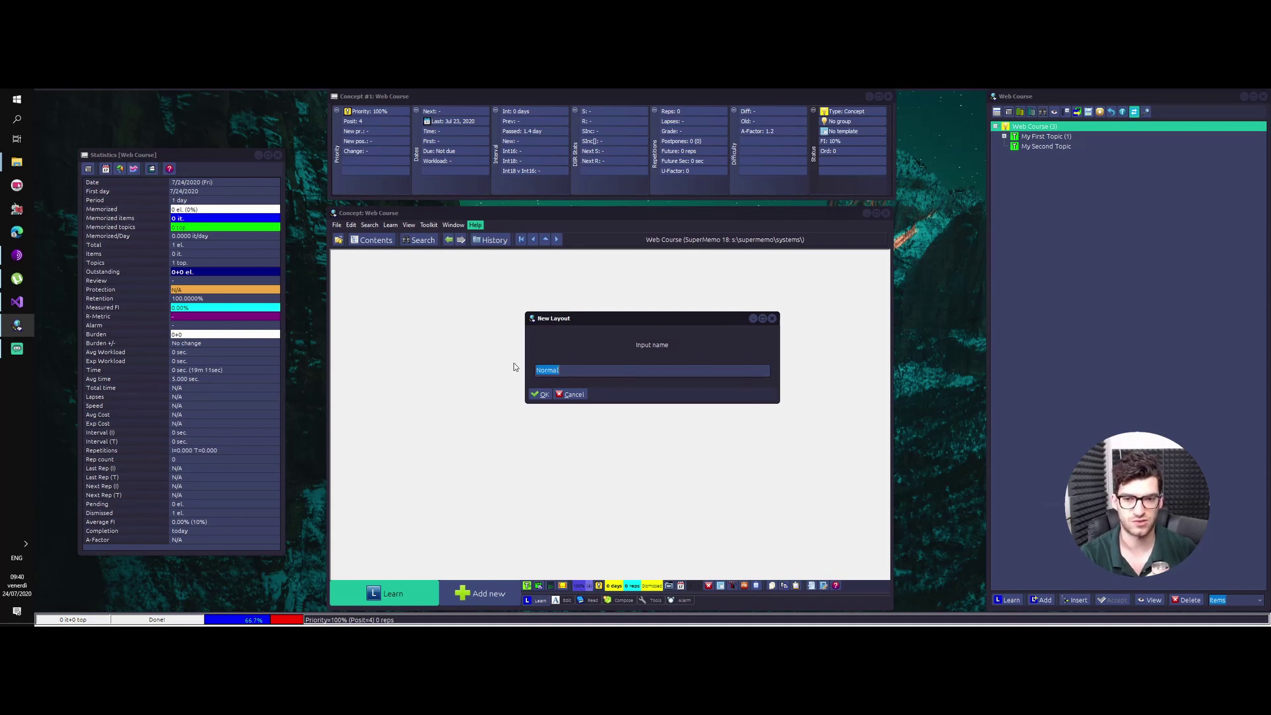
{"action": "left_click", "coordinate": [771, 320]}
{"action": "left_click", "coordinate": [459, 227]}
{"action": "left_click", "coordinate": [729, 396]}
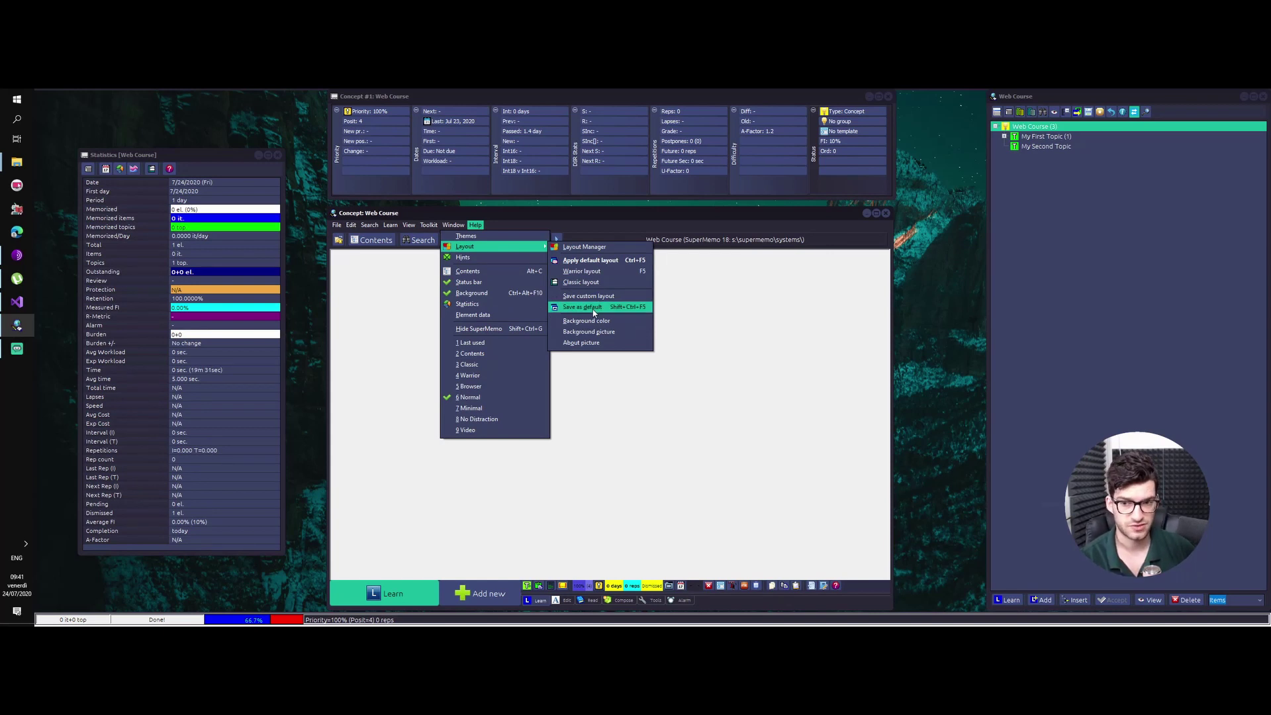
{"action": "key", "text": "Escape"}
{"action": "left_click", "coordinate": [453, 225]}
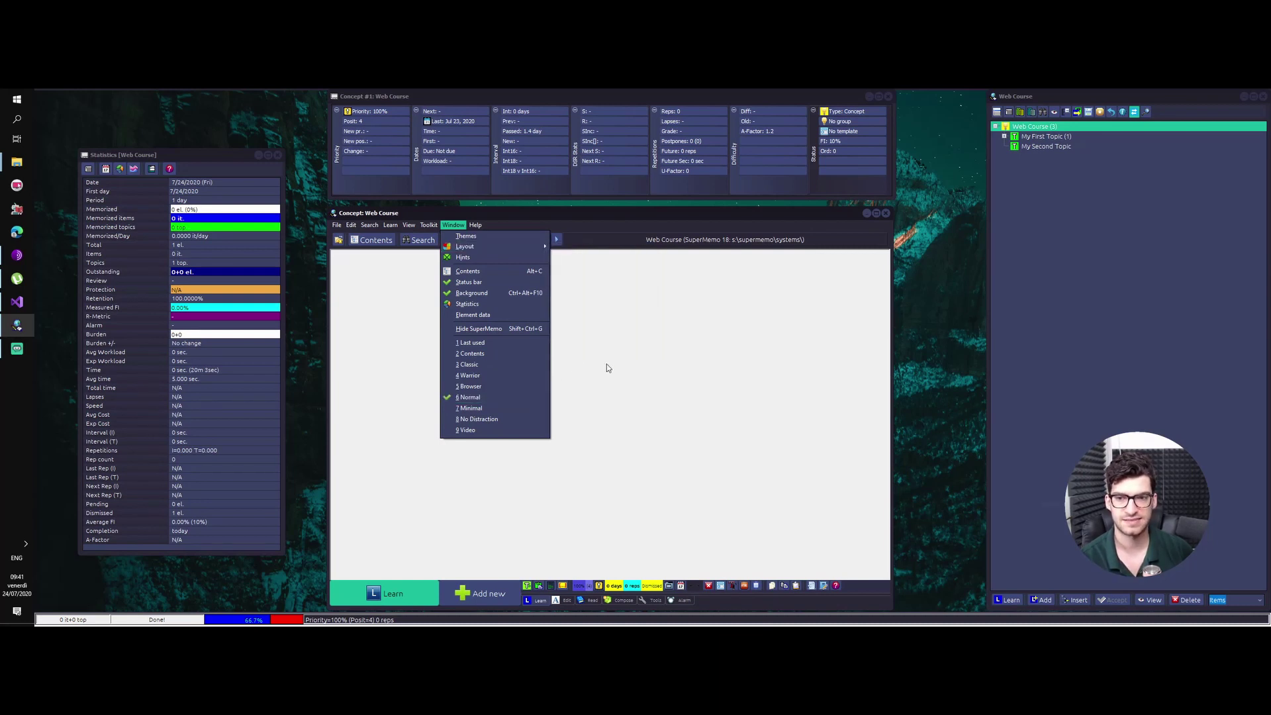
{"action": "left_click", "coordinate": [512, 260]}
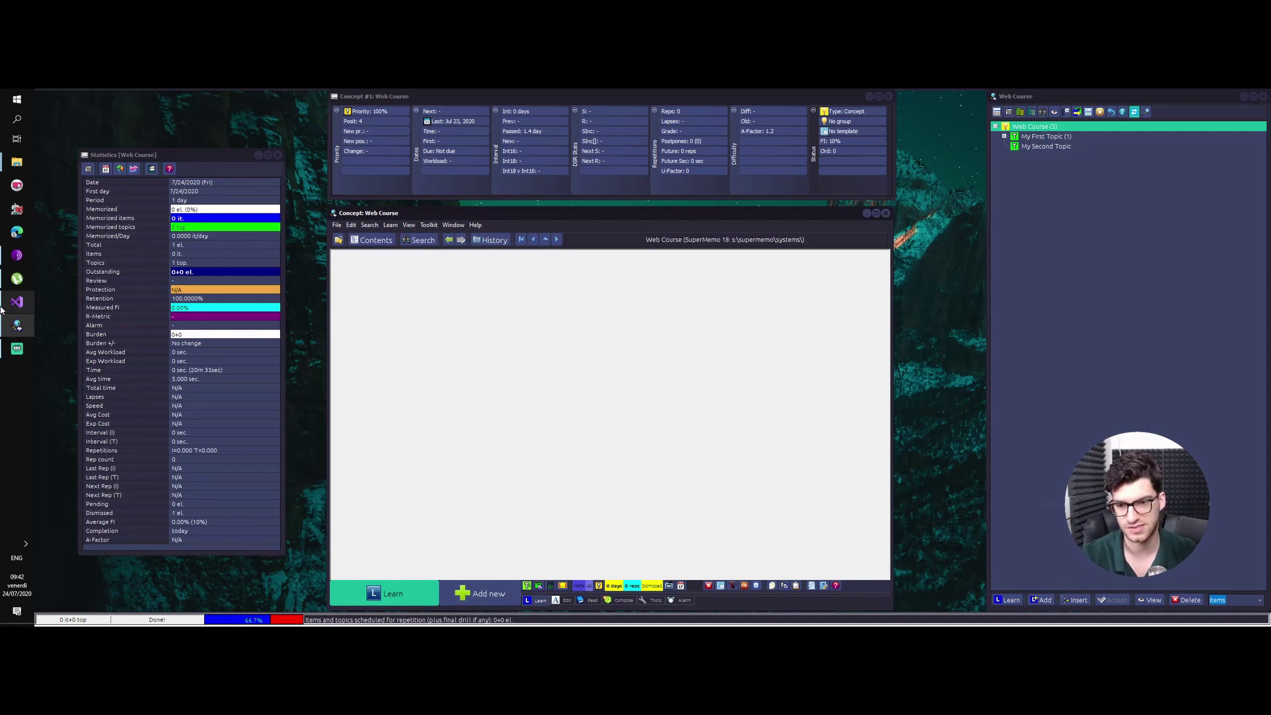
Step: Move back and forward through the element history to view My Second Topic and My First Topic
{"action": "key", "text": "alt+Left"}
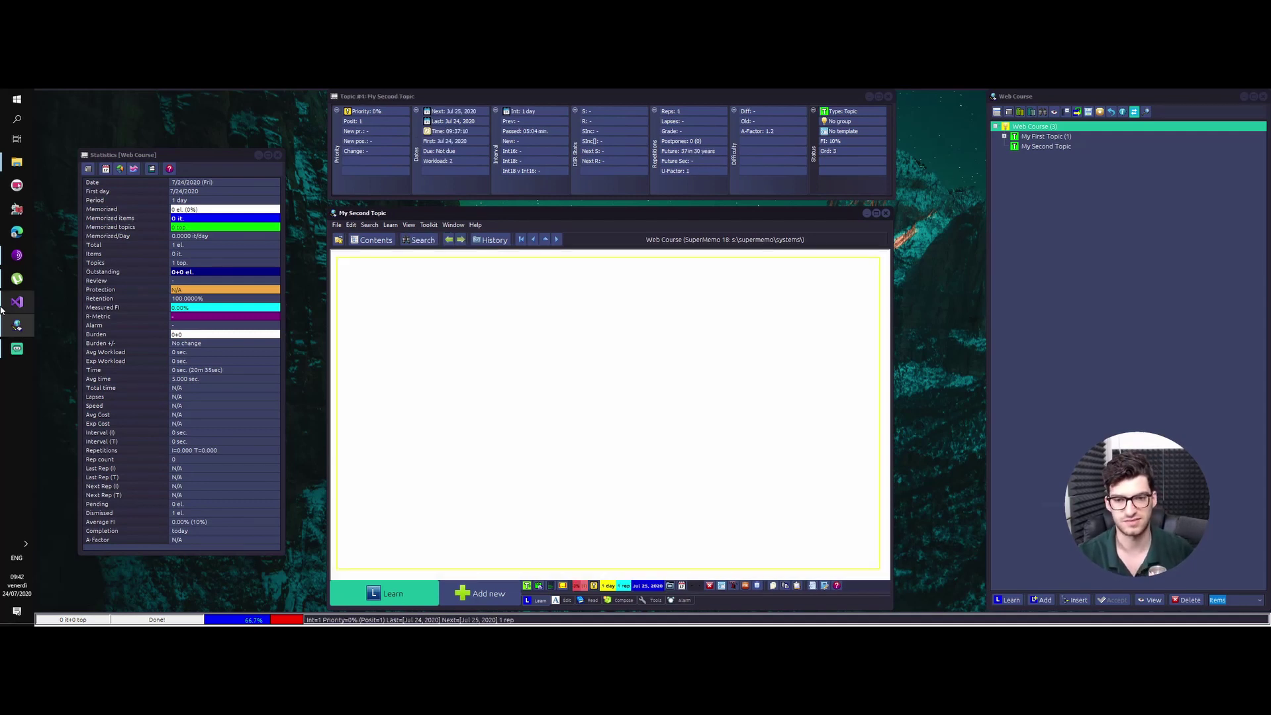
{"action": "key", "text": "alt+Right"}
{"action": "key", "text": "alt+Right"}
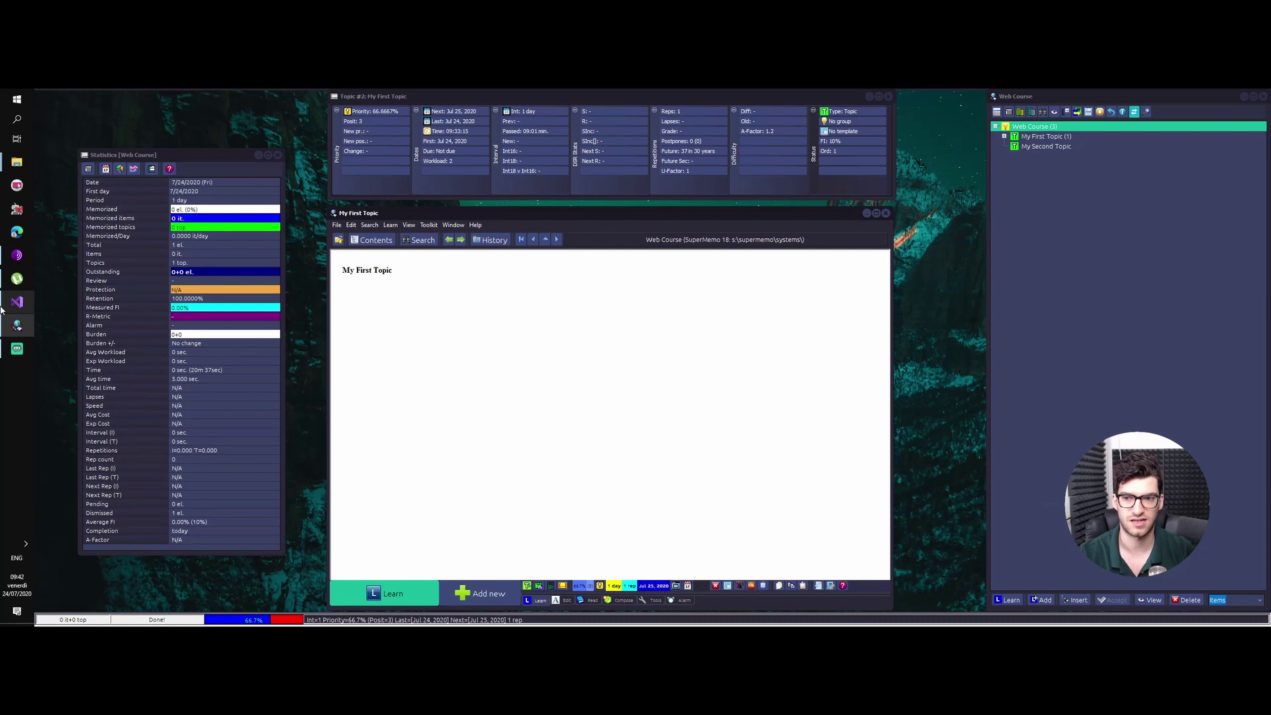